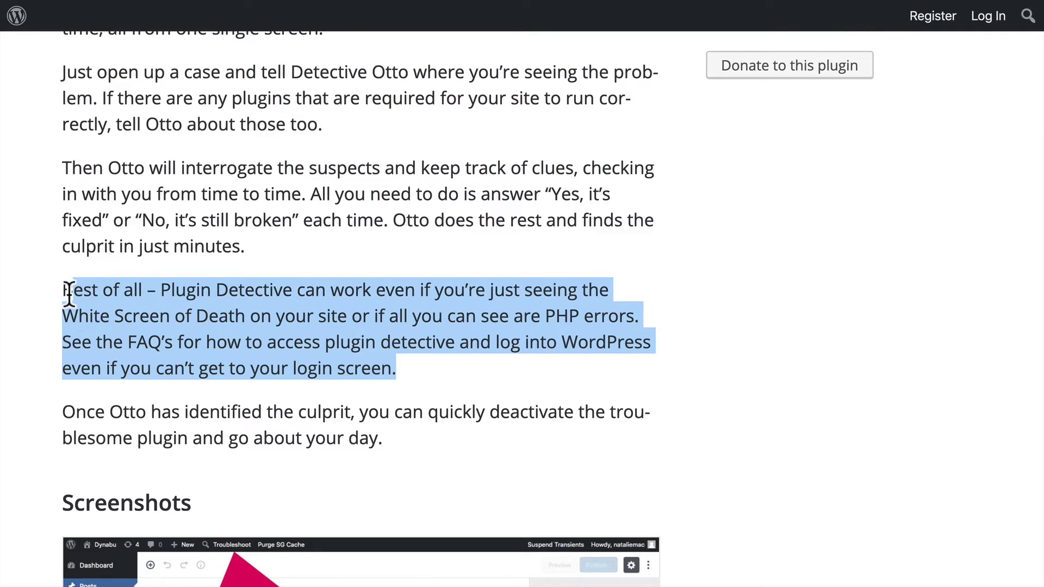
# - Review the Plugin Detective description and screenshots on its WordPress.org plugin page
pyautogui.click(422, 368)
pyautogui.scroll(-8, 653, 389)
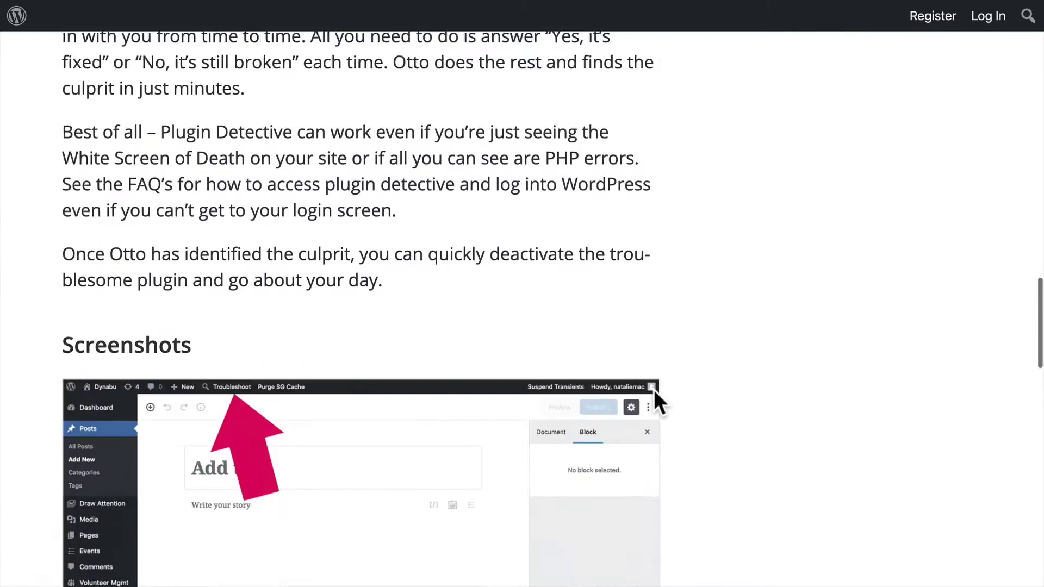
pyautogui.scroll(-5, 655, 397)
pyautogui.scroll(15, 692, 364)
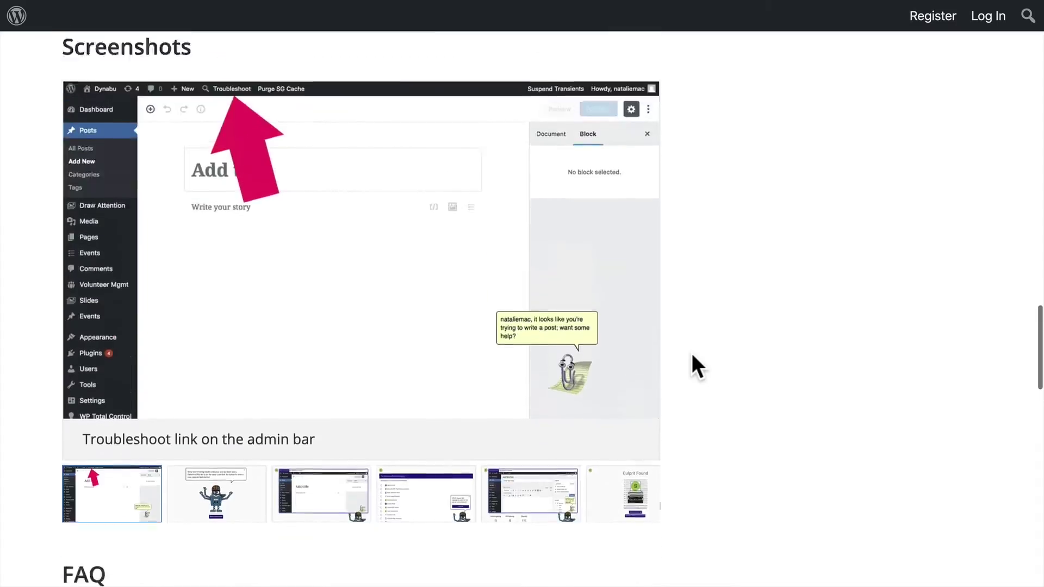
pyautogui.scroll(15, 692, 355)
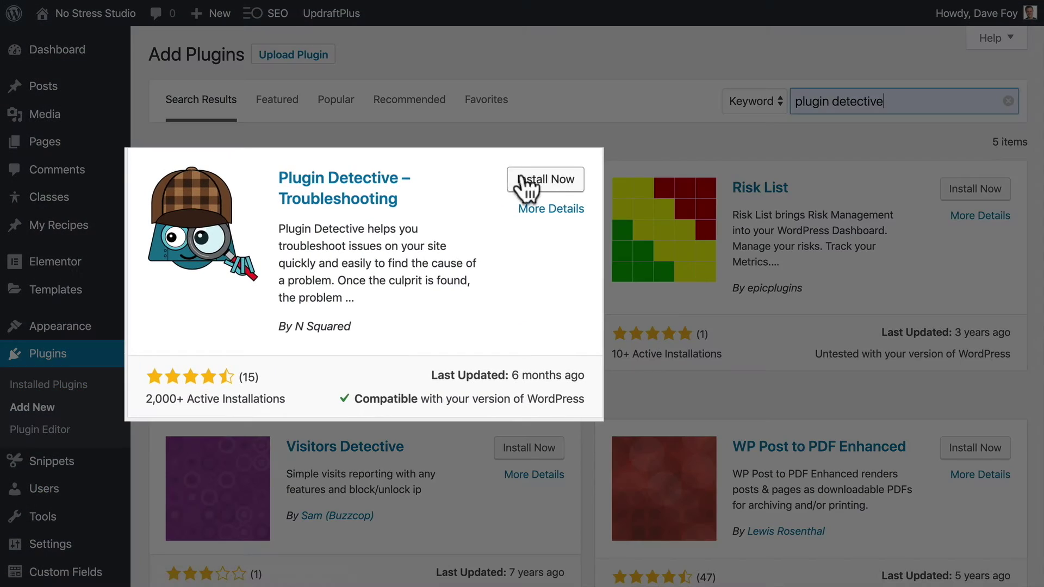
# - Install and activate the Plugin Detective – Troubleshooting plugin, and locate its entry among the installed plugins
pyautogui.click(522, 178)
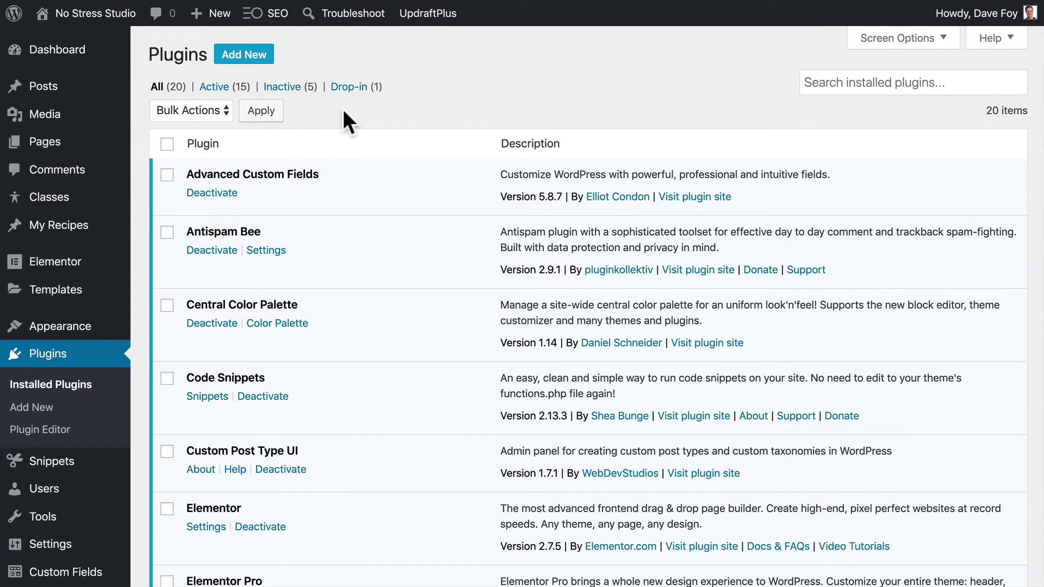
pyautogui.scroll(-6, 381, 217)
pyautogui.scroll(-1, 395, 289)
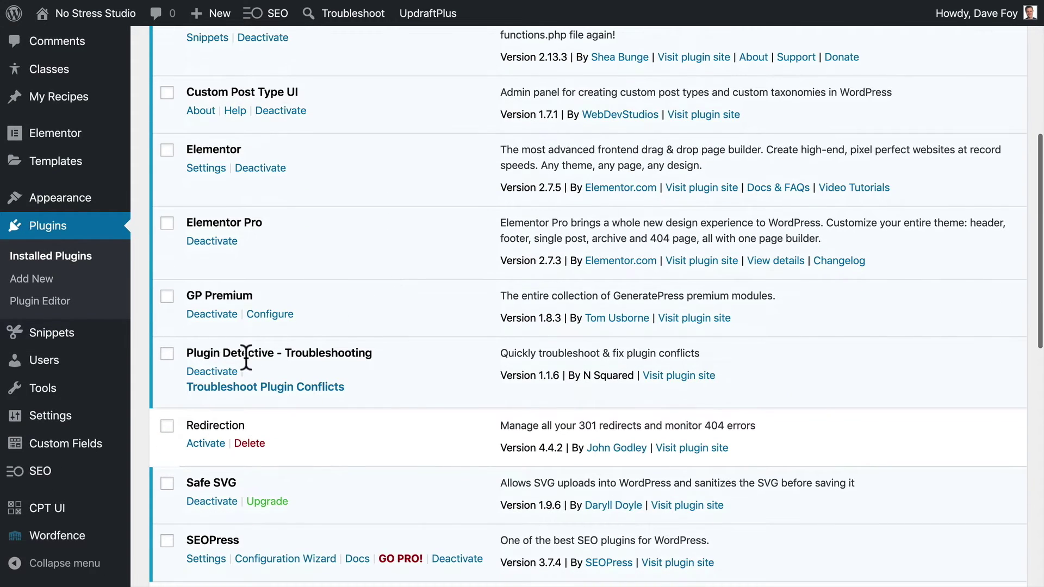
pyautogui.scroll(-1, 366, 426)
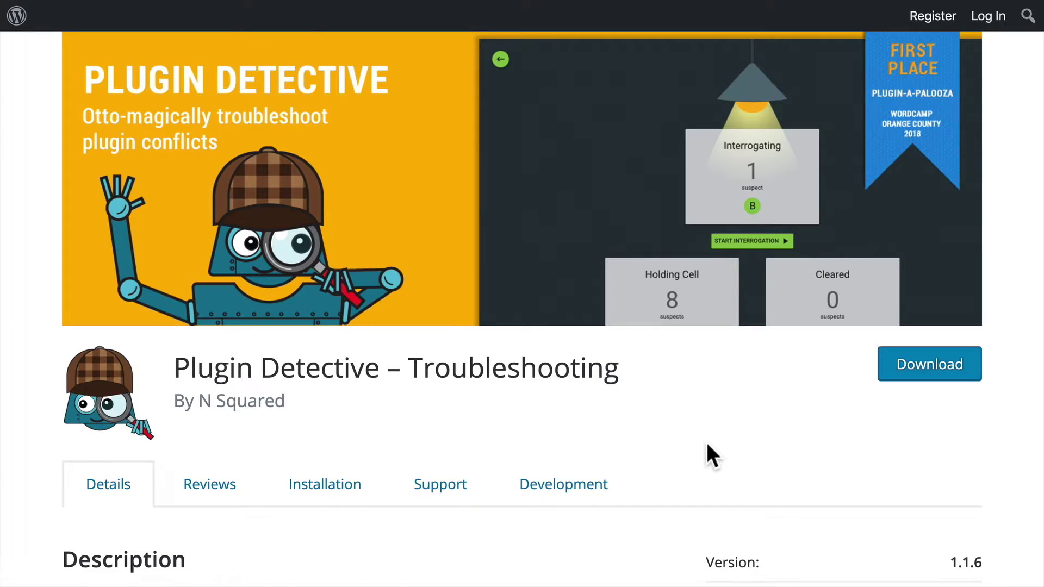
# - Read the Plugin Detective FAQ answer about using it when only errors or a white screen show
pyautogui.scroll(-10, 706, 452)
pyautogui.scroll(-15, 706, 452)
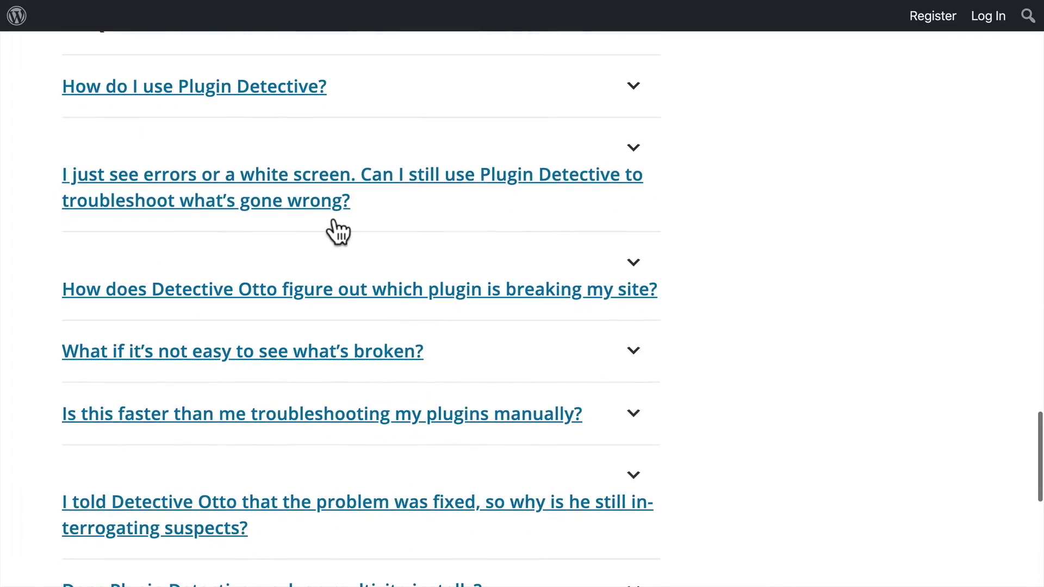
pyautogui.click(333, 221)
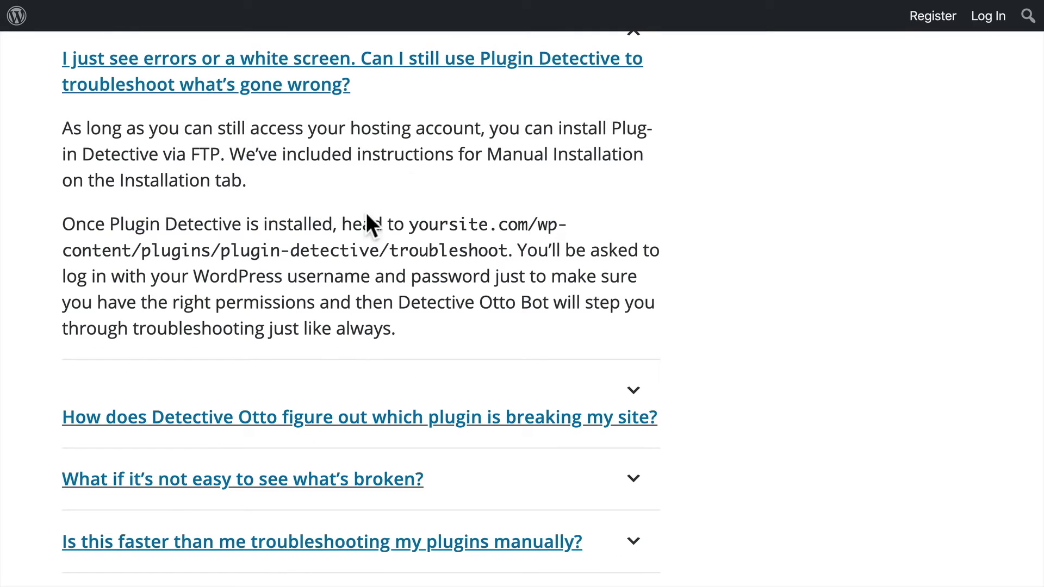
pyautogui.scroll(1, 429, 237)
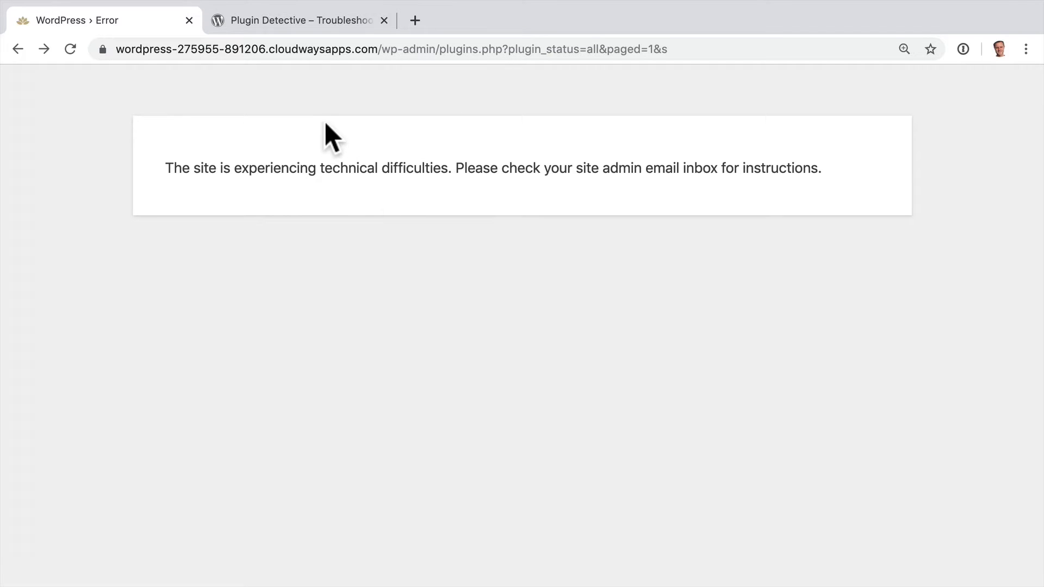
# - Copy the yoursite.com/wp-content/plugins/plugin-detective/troubleshoot address from the white-screen FAQ answer on the Plugin Detective page
pyautogui.click(287, 21)
pyautogui.scroll(-15, 550, 425)
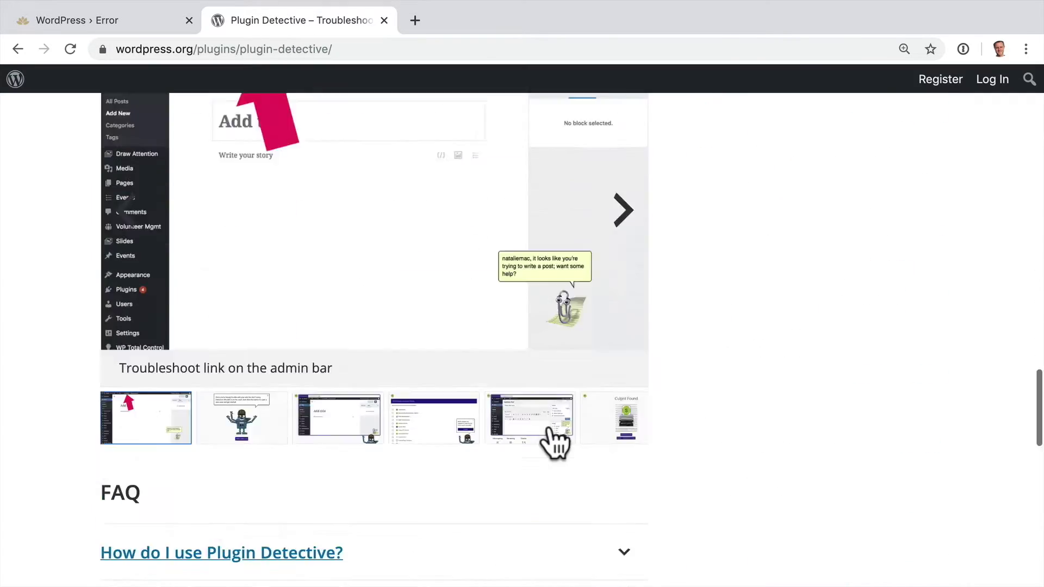
pyautogui.scroll(-8, 554, 444)
pyautogui.click(345, 210)
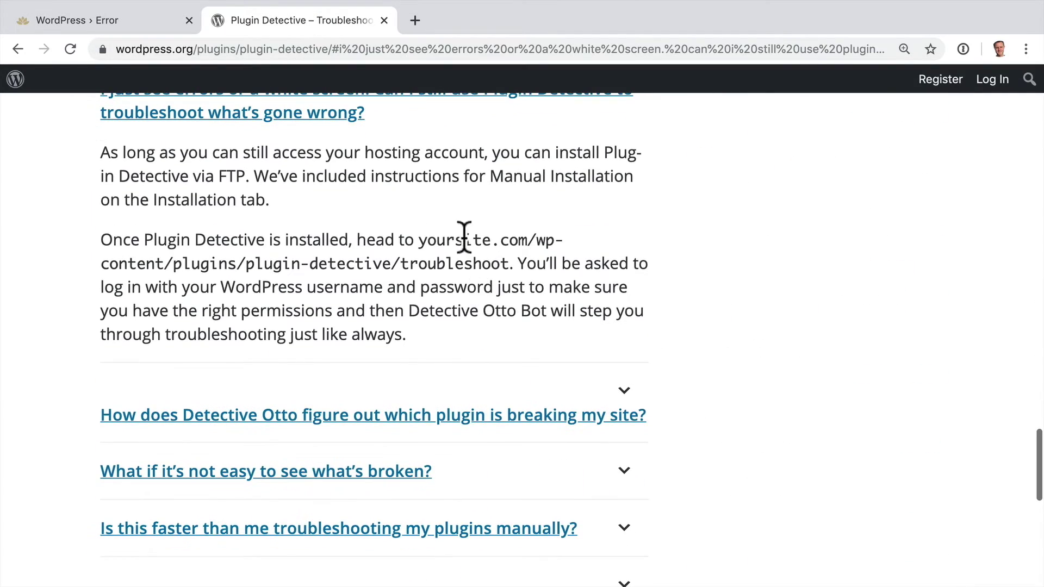
pyautogui.moveTo(418, 240); pyautogui.dragTo(509, 265)
pyautogui.press('super+c')
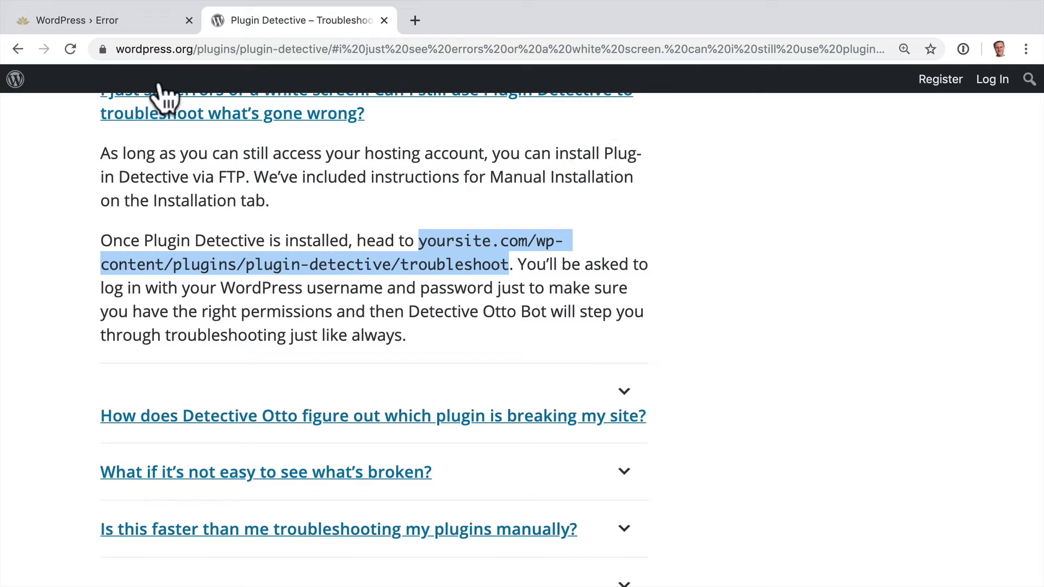
# - Replace everything after the domain in the broken site's address with the copied troubleshoot address
pyautogui.click(109, 20)
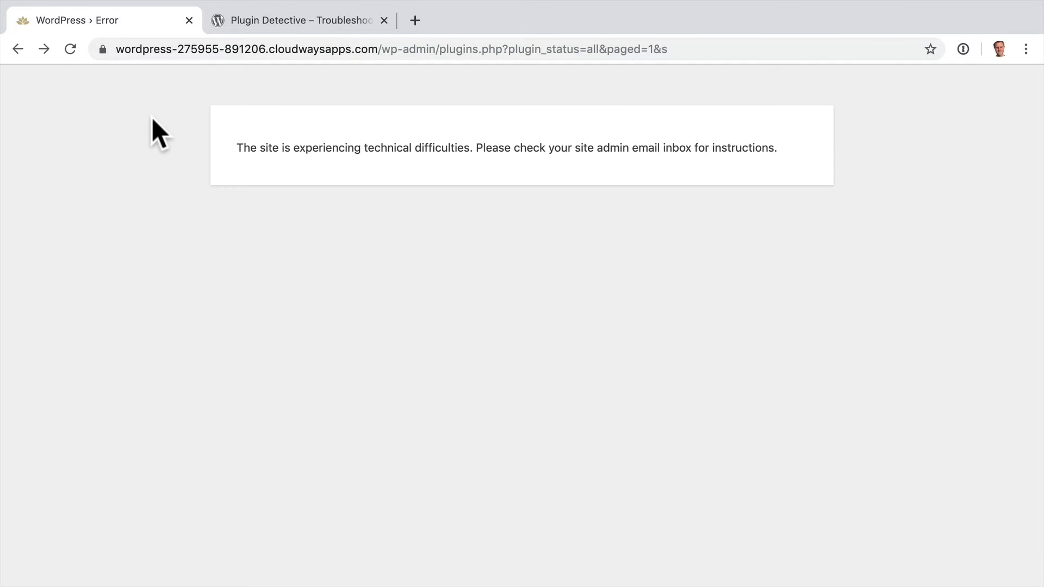
pyautogui.click(214, 48)
pyautogui.click(188, 52)
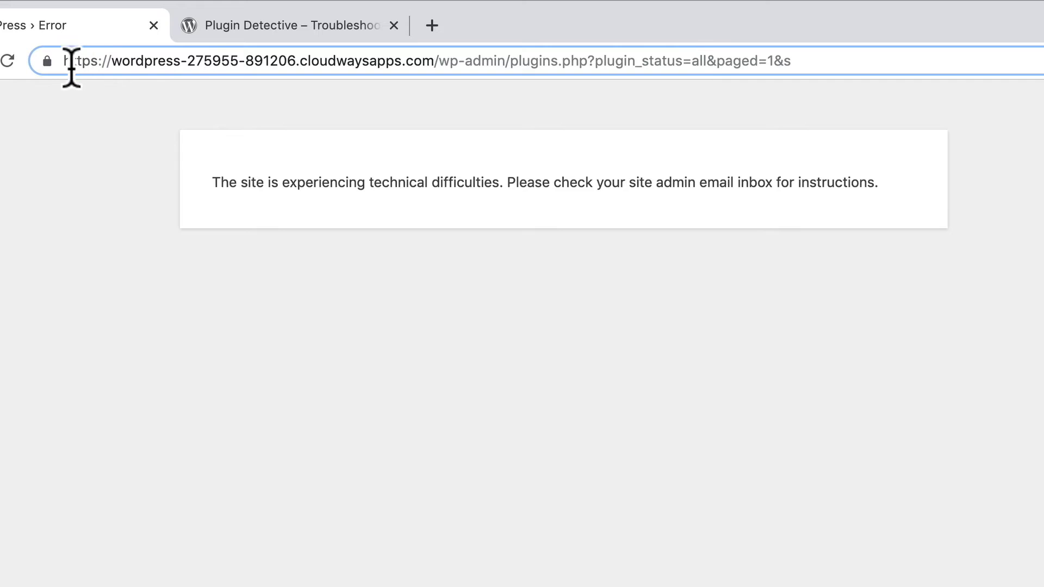
pyautogui.moveTo(64, 61); pyautogui.dragTo(639, 35)
pyautogui.click(436, 61)
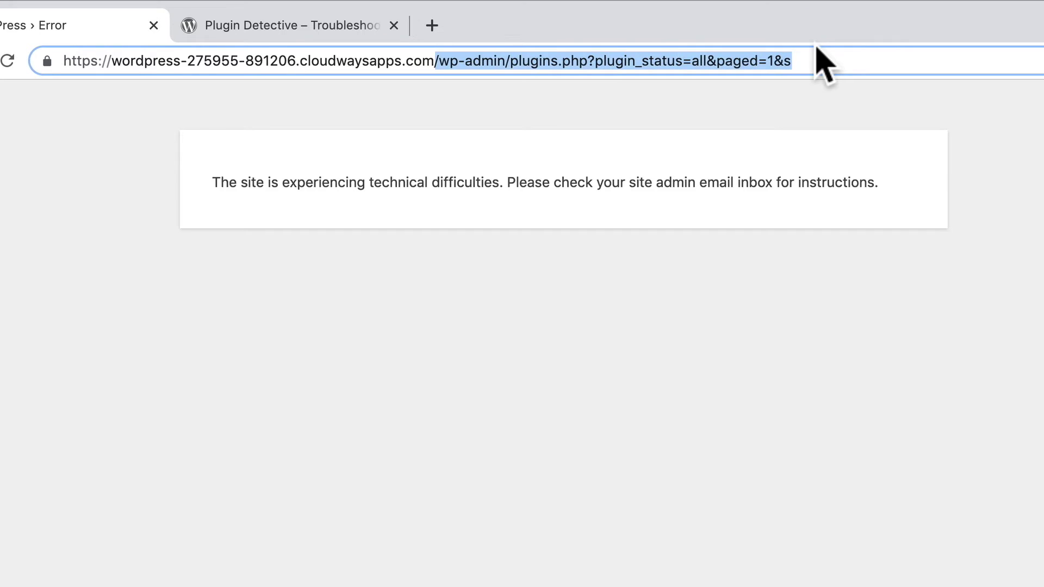
pyautogui.press('BackSpace')
pyautogui.press('super+v')
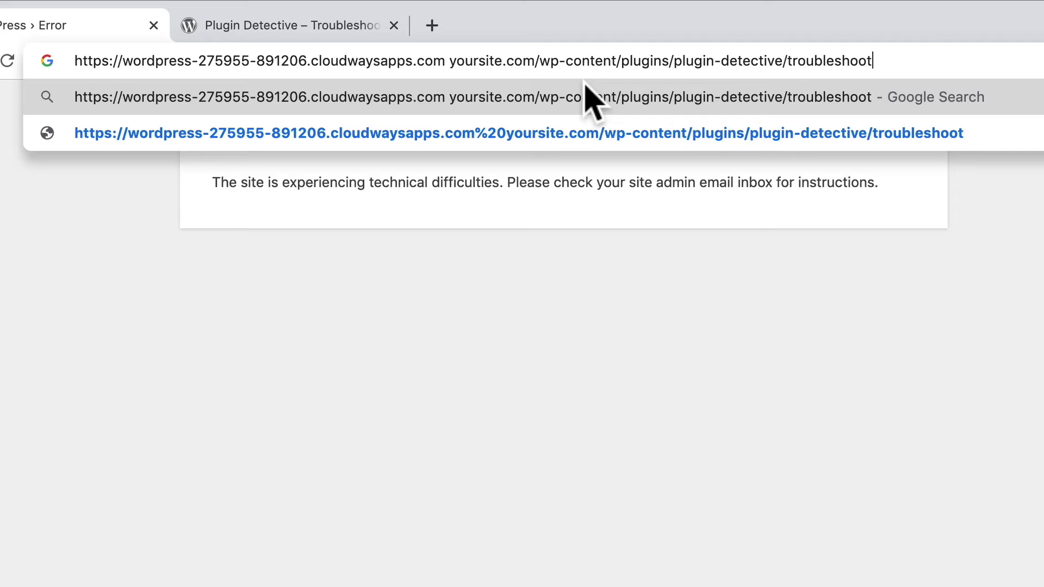
# - Remove the yoursite.com placeholder from the address and load the site's /wp-content/plugins/plugin-detective/troubleshoot page
pyautogui.moveTo(449, 60); pyautogui.dragTo(535, 64)
pyautogui.press('BackSpace')
pyautogui.press('BackSpace')
pyautogui.press('Return')
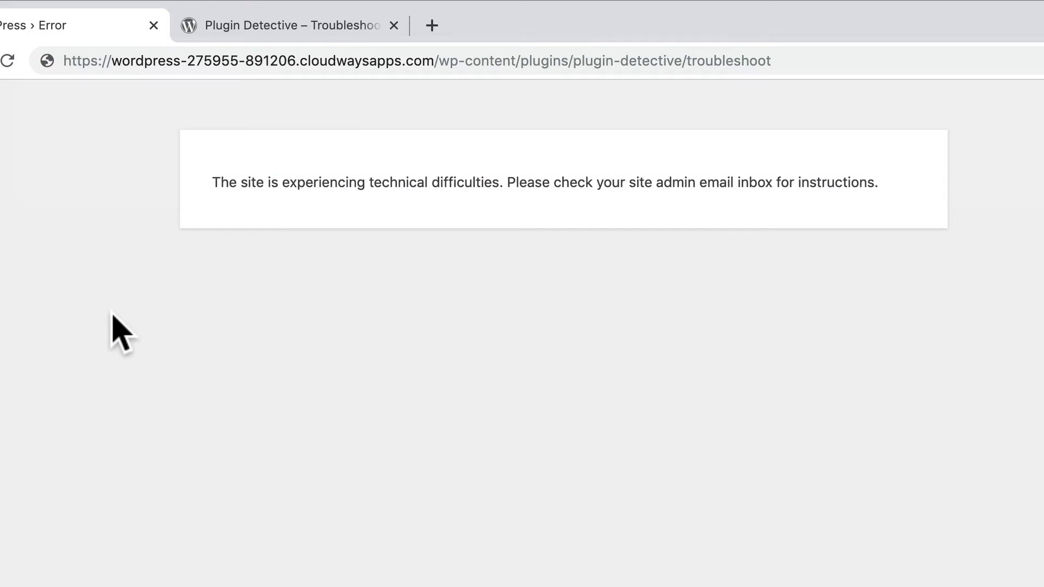
pyautogui.click(626, 63)
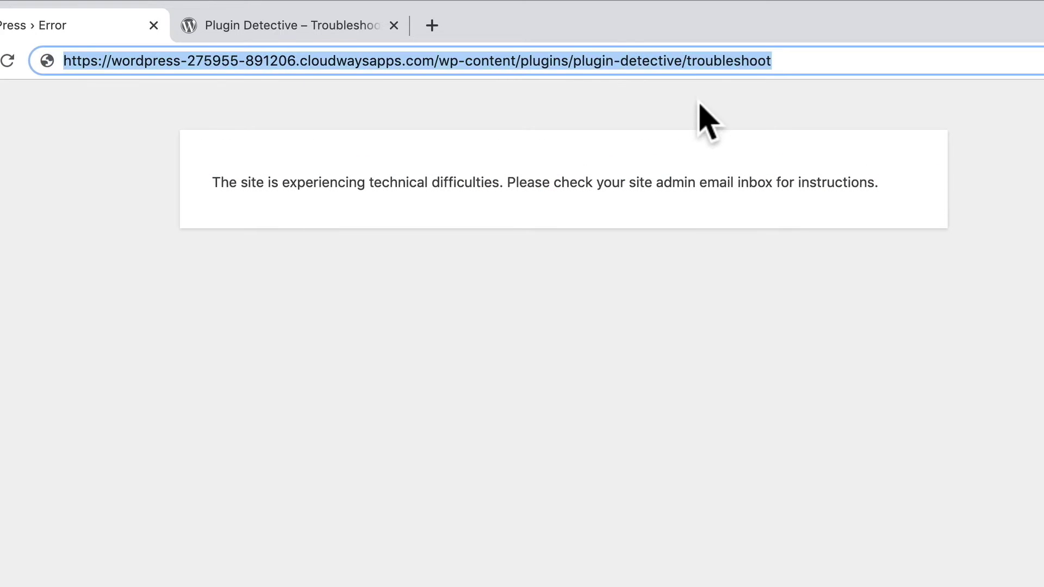
pyautogui.press('Return')
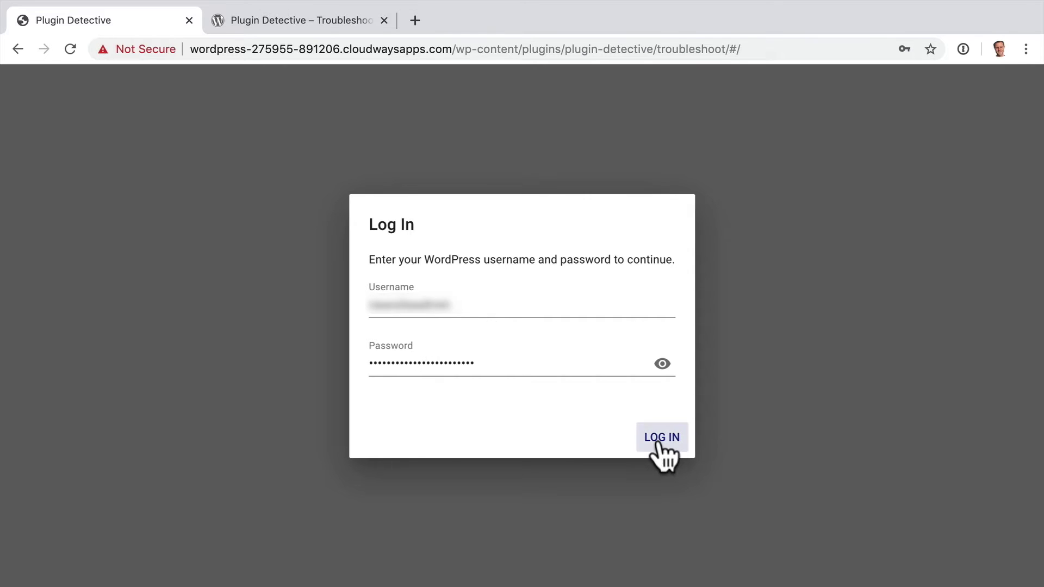
# - Log in with the filled-in WordPress credentials and open a new case with the site's home page as the problem location
pyautogui.click(662, 440)
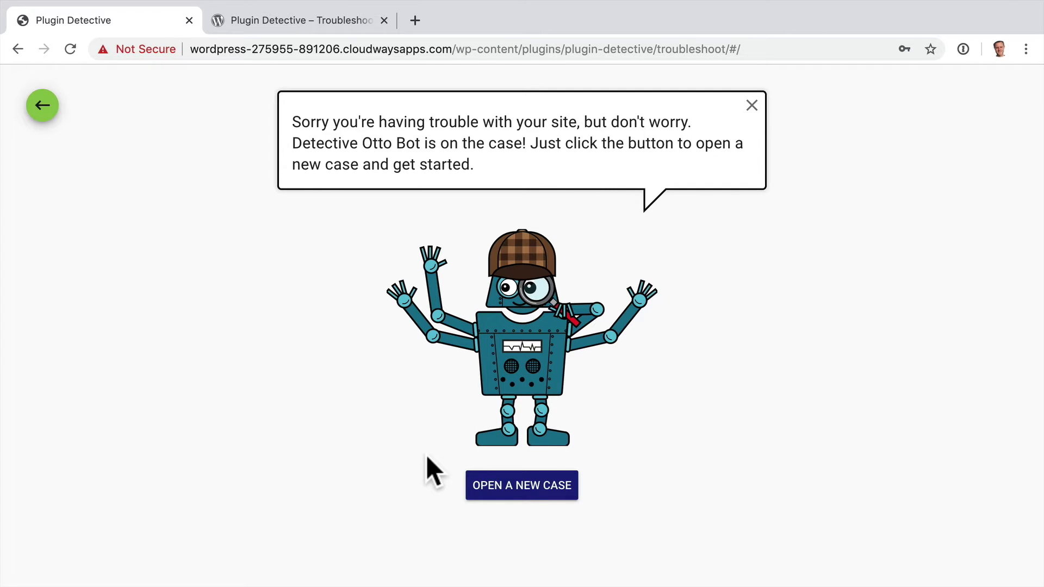
pyautogui.click(524, 487)
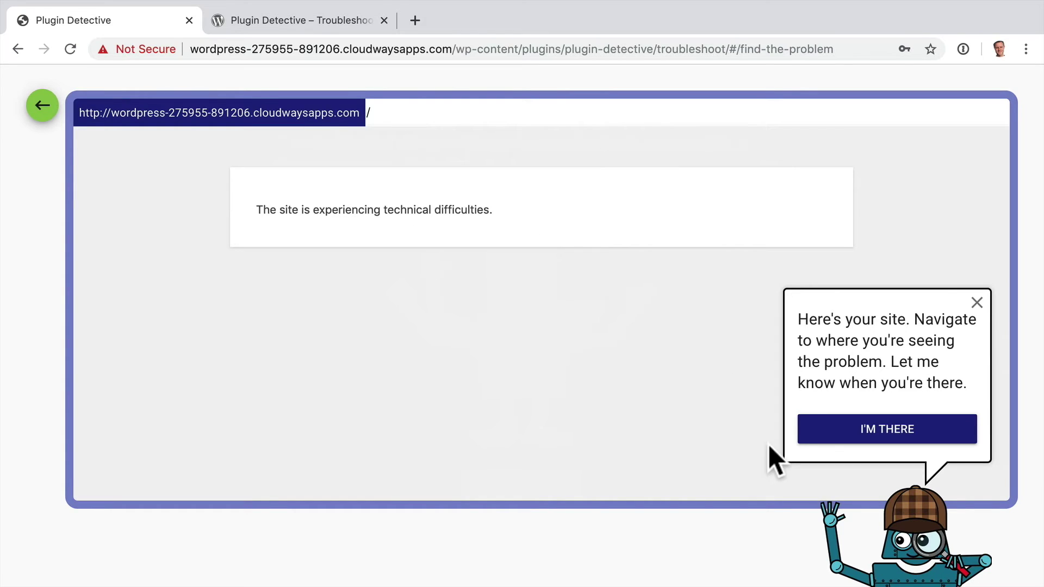
pyautogui.click(915, 429)
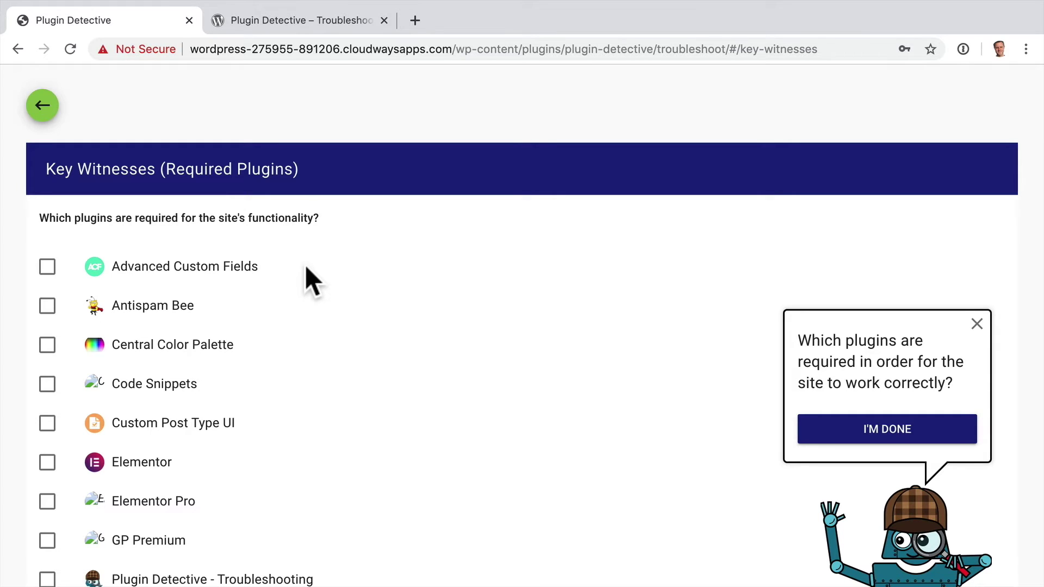
# - Finish the required plugins question without marking any plugin as required, and start the first interrogation
pyautogui.scroll(-1, 391, 333)
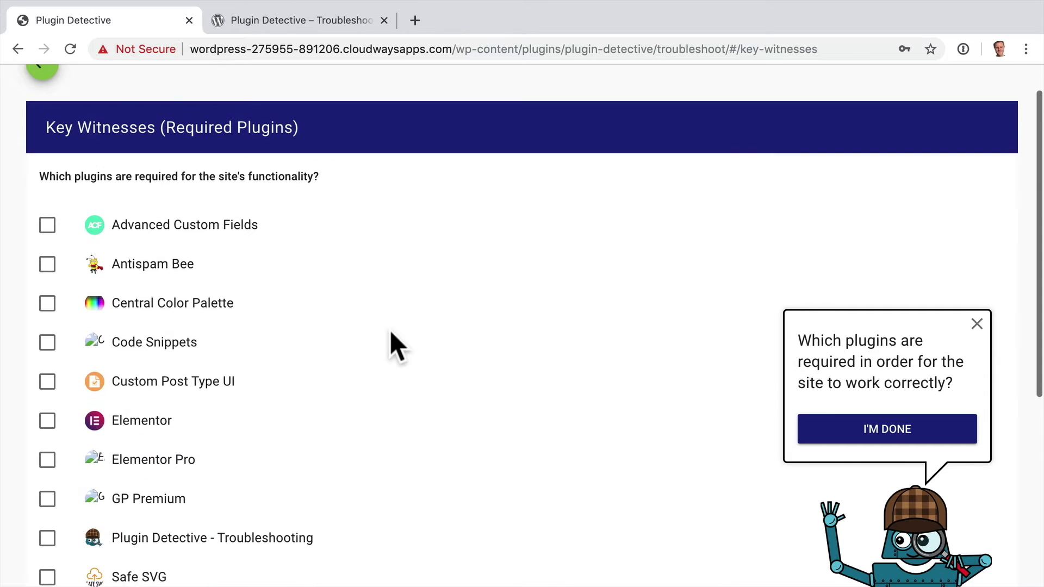
pyautogui.scroll(-1, 390, 330)
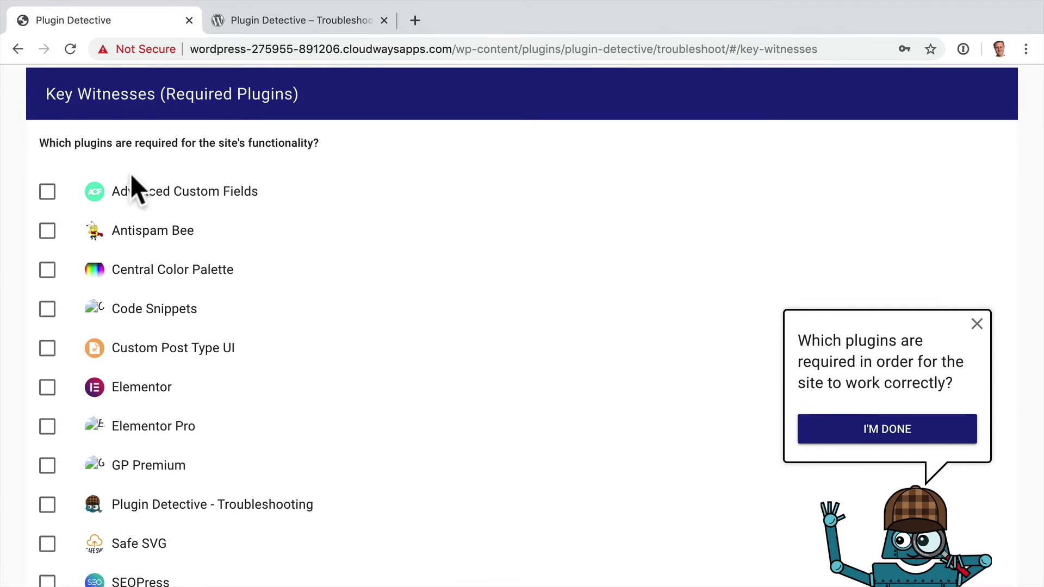
pyautogui.scroll(-6, 349, 352)
pyautogui.scroll(6, 349, 350)
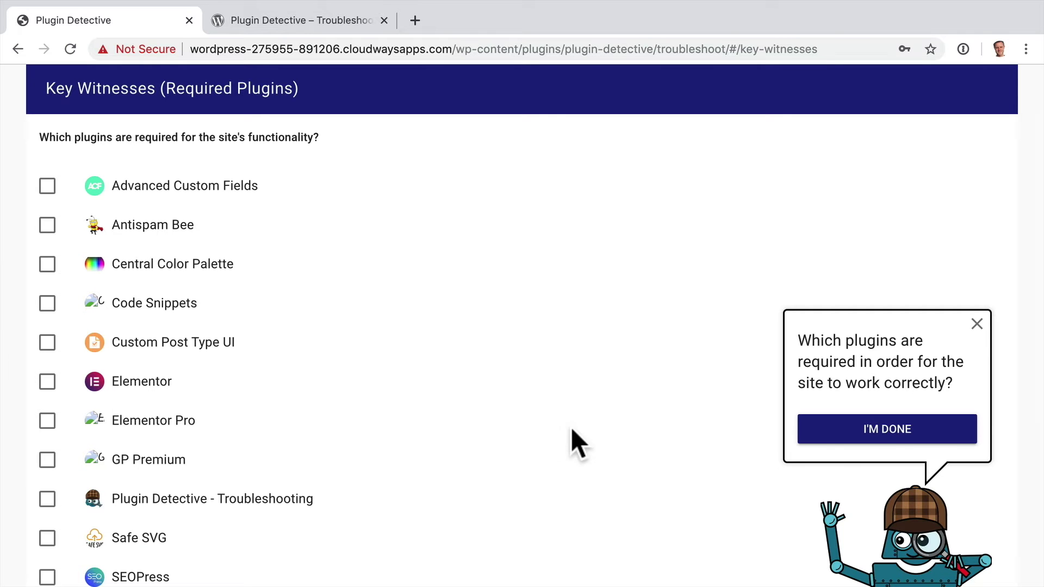
pyautogui.click(921, 433)
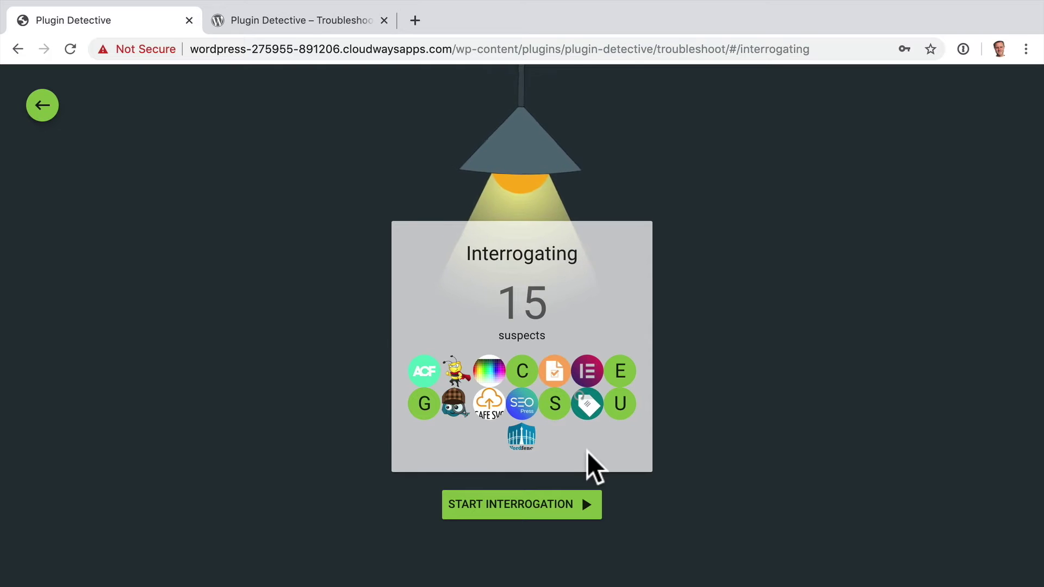
pyautogui.click(515, 506)
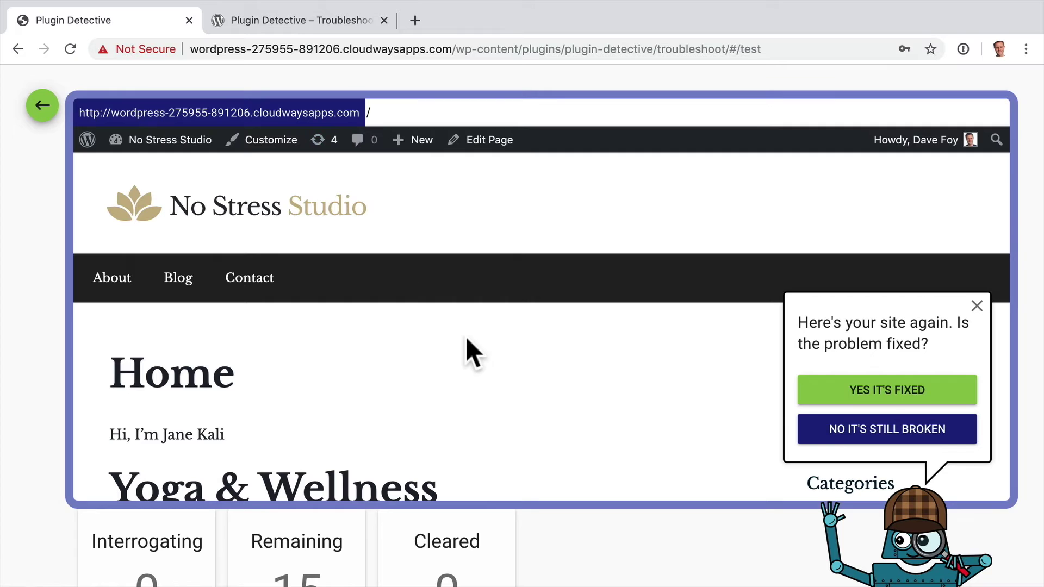
# - Check that the home page loads in the site preview and report the problem as fixed
pyautogui.scroll(-5, 448, 391)
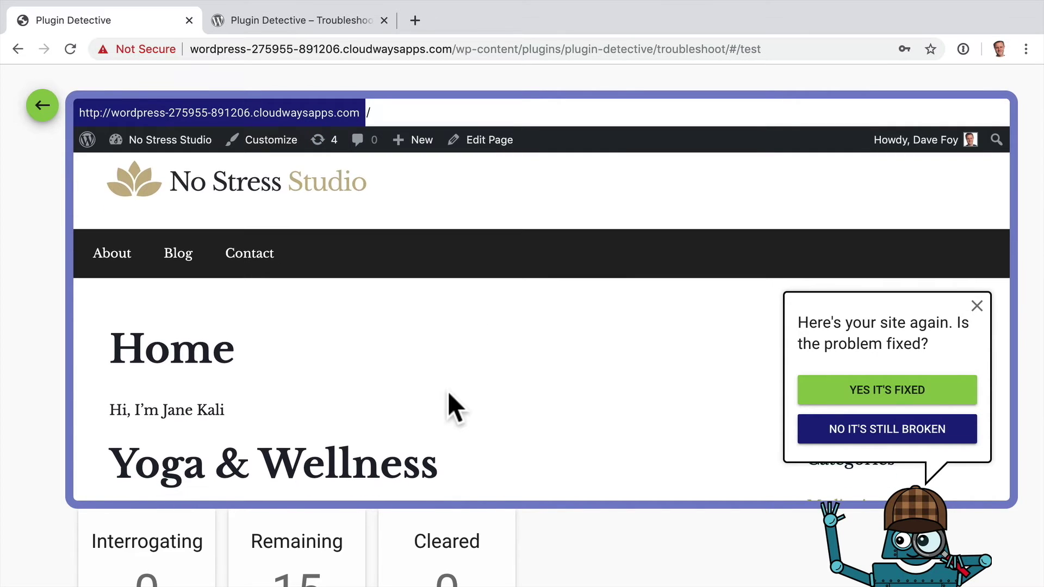
pyautogui.scroll(-10, 448, 390)
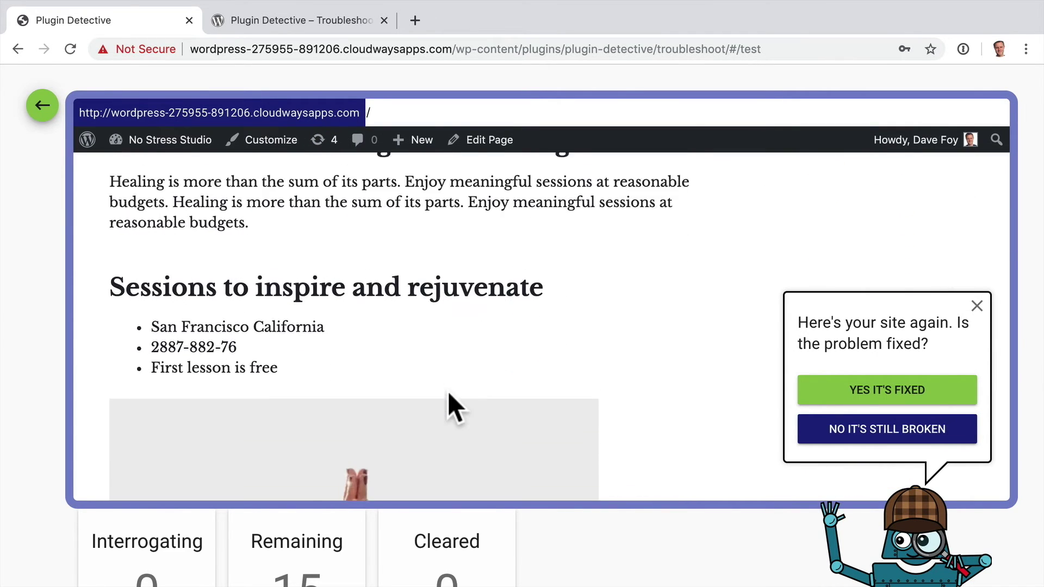
pyautogui.scroll(6, 448, 390)
pyautogui.scroll(10, 448, 391)
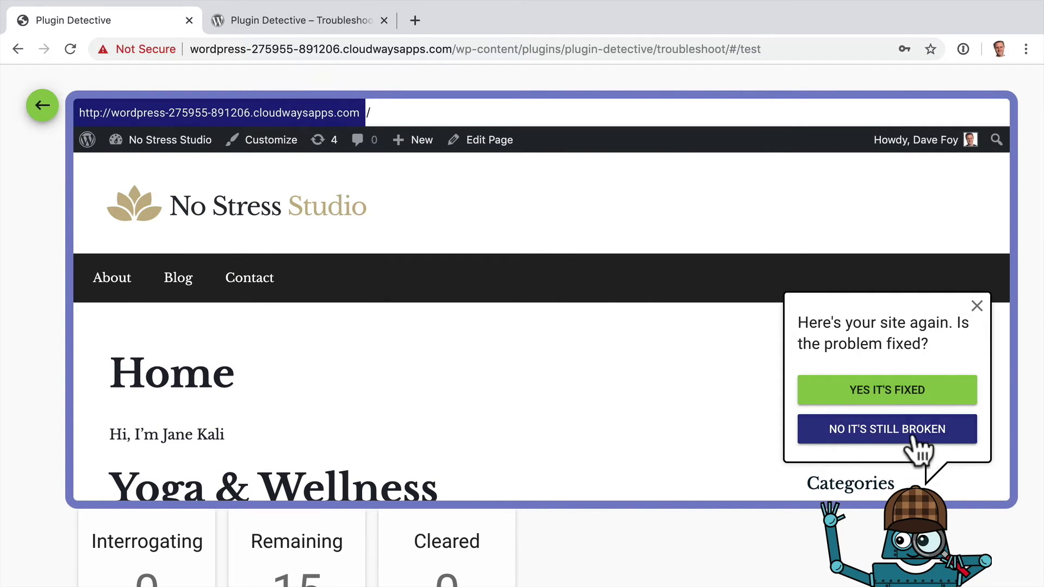
pyautogui.click(879, 390)
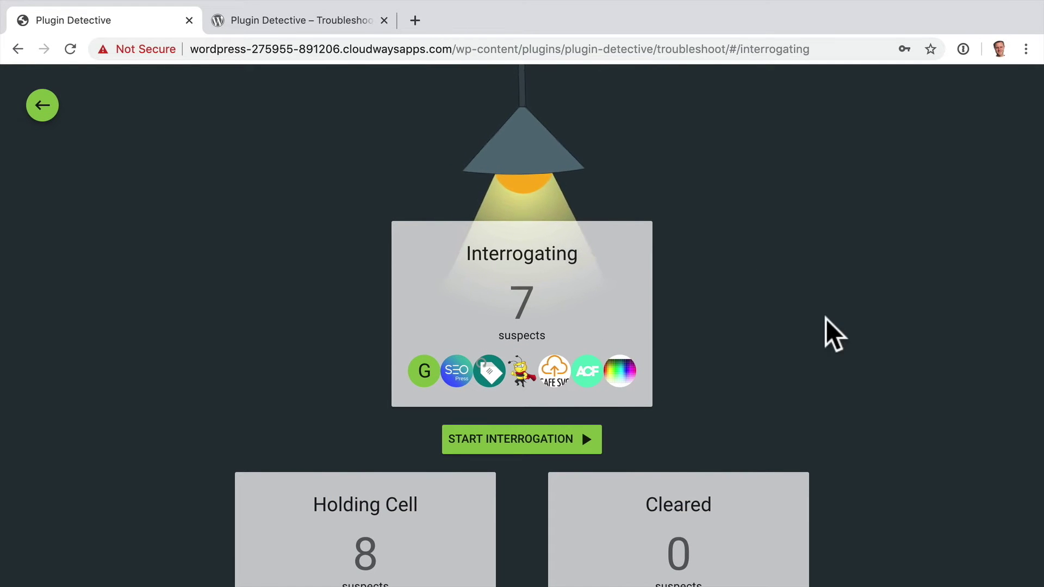
# - Interrogate the next group of seven suspects and answer that the problem is fixed
pyautogui.scroll(-3, 833, 322)
pyautogui.scroll(2, 833, 321)
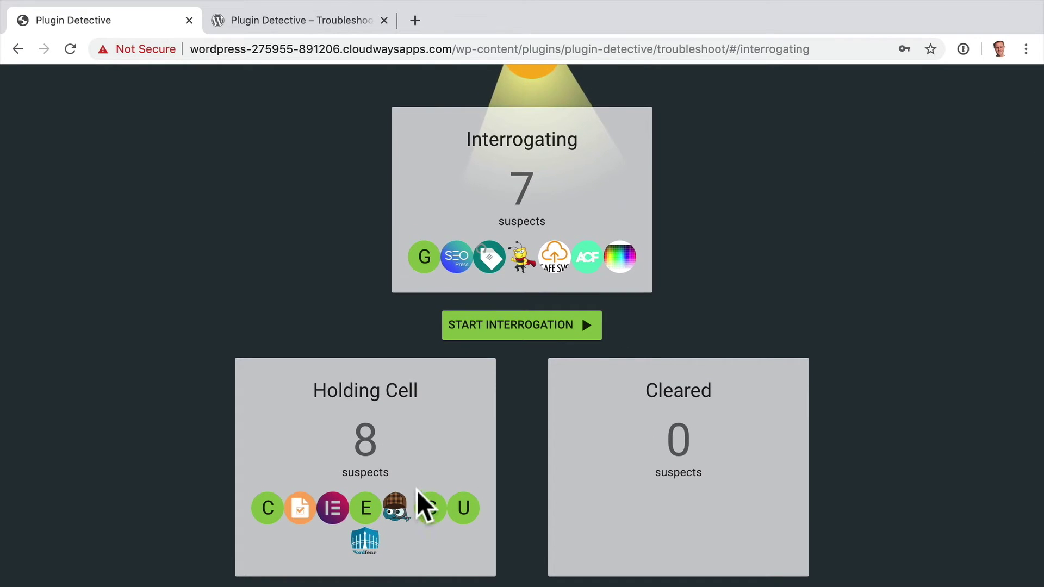
pyautogui.scroll(2, 406, 441)
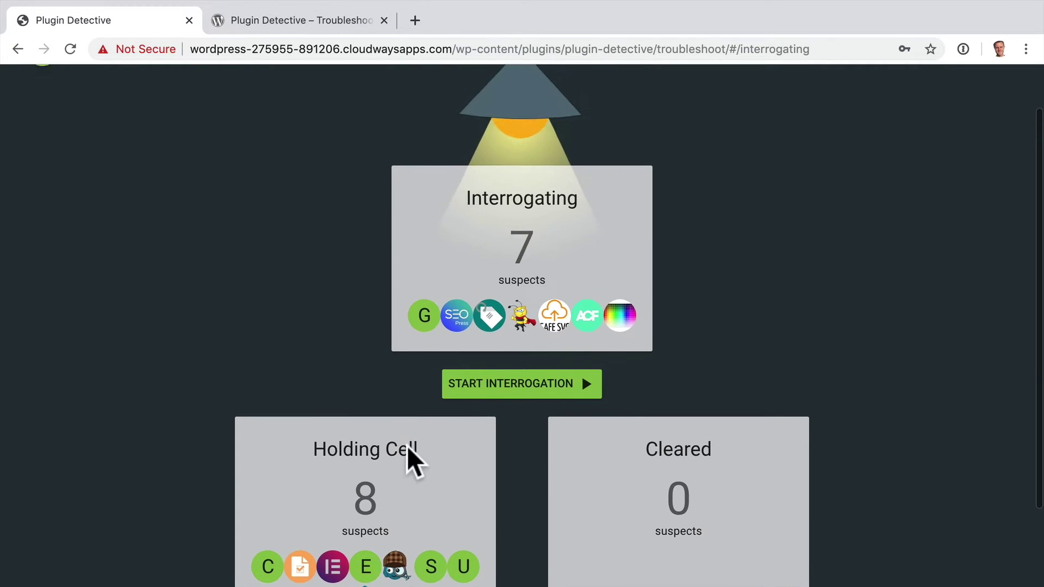
pyautogui.click(550, 402)
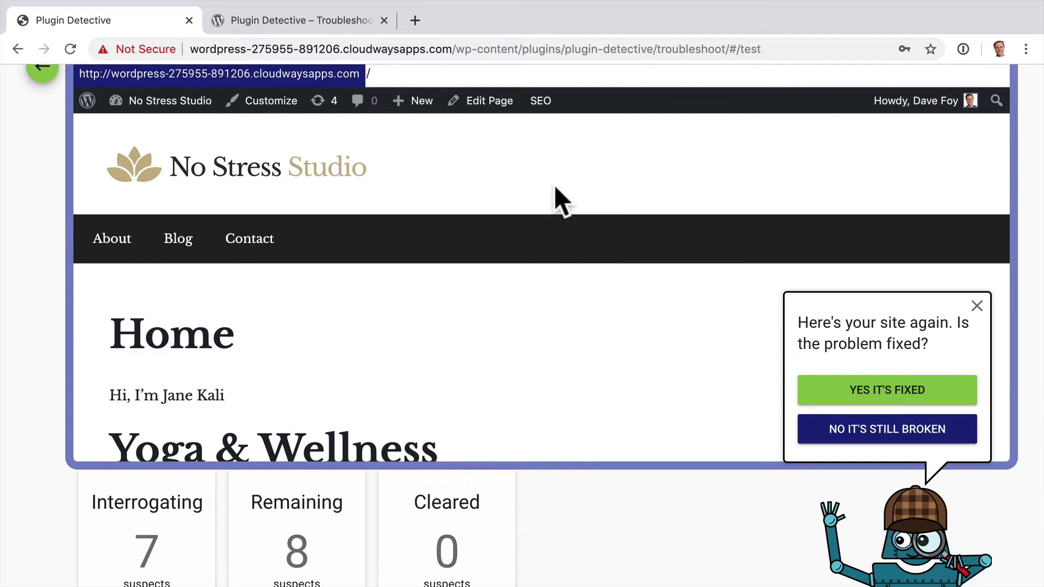
pyautogui.click(893, 397)
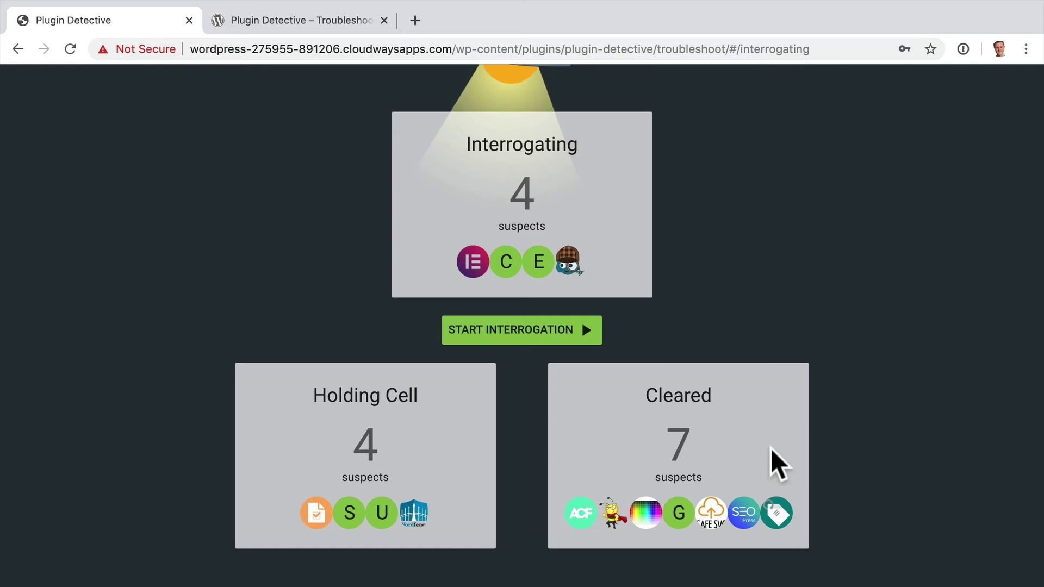
# - Interrogate both groups of four suspects, reporting the site still broken for Elementor's group and fixed for the other group
pyautogui.scroll(1, 771, 449)
pyautogui.scroll(1, 771, 448)
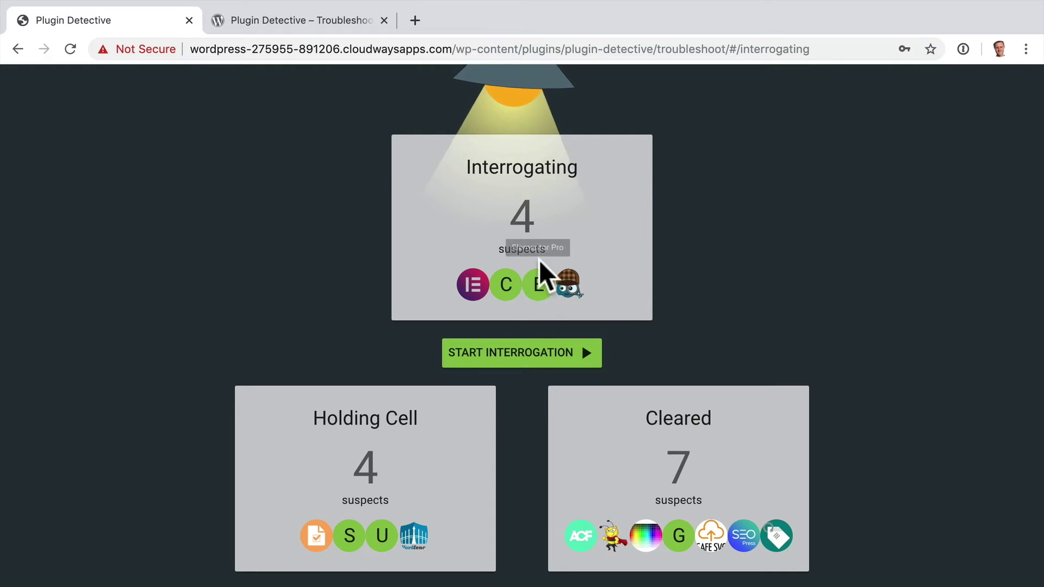
pyautogui.click(512, 361)
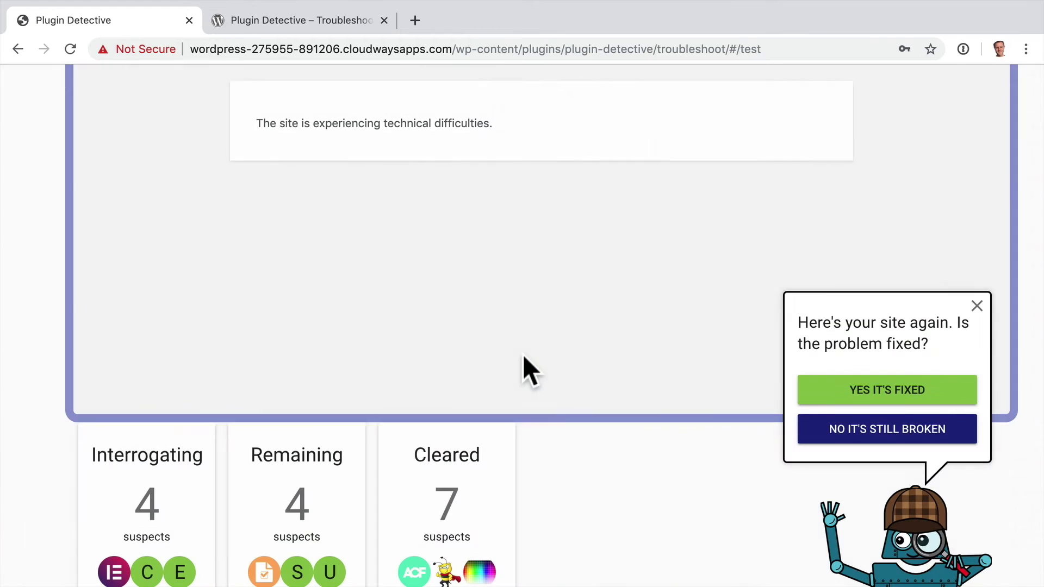
pyautogui.scroll(-1, 647, 360)
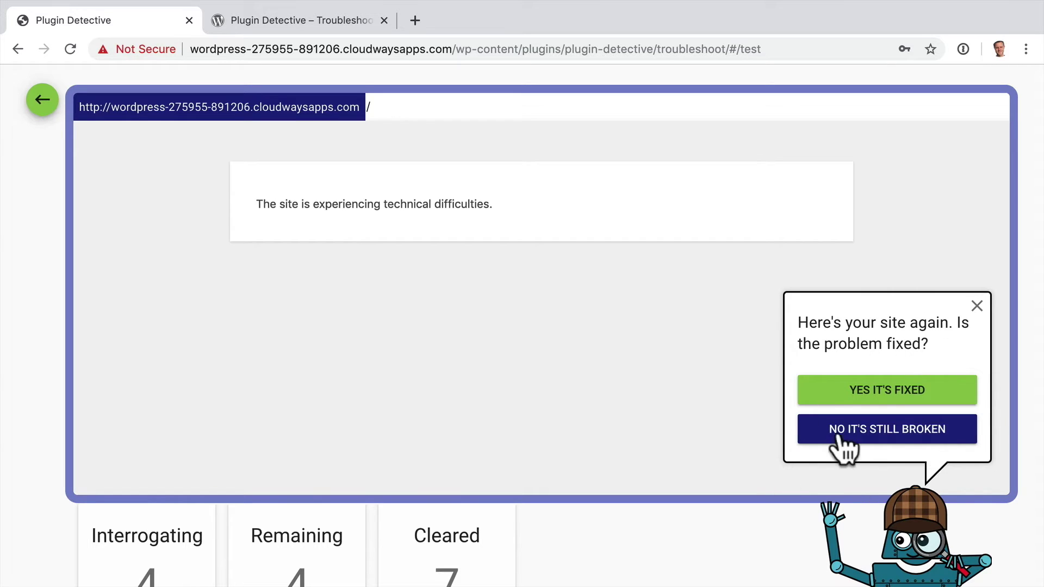
pyautogui.click(898, 435)
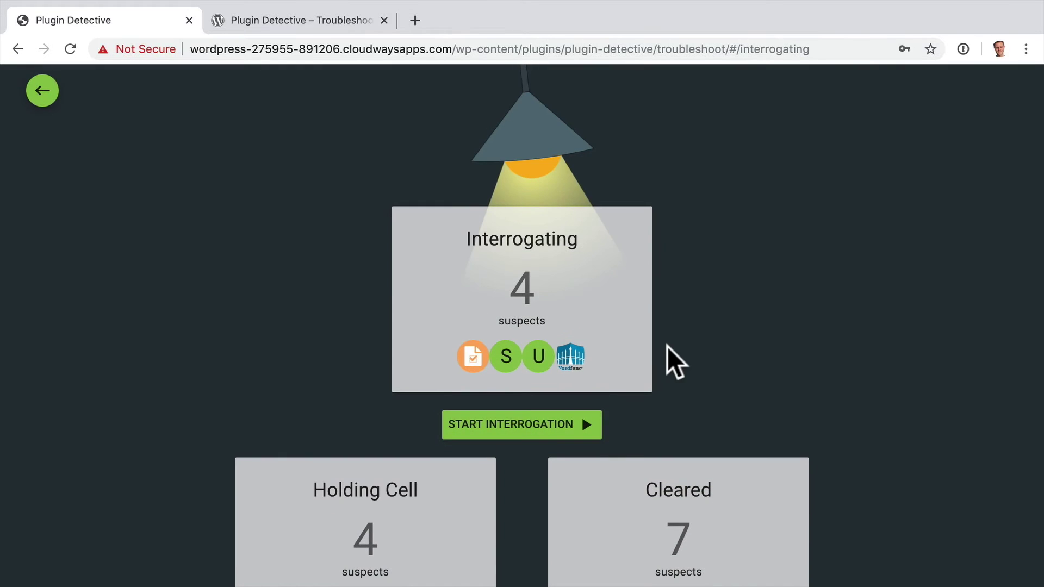
pyautogui.click(492, 439)
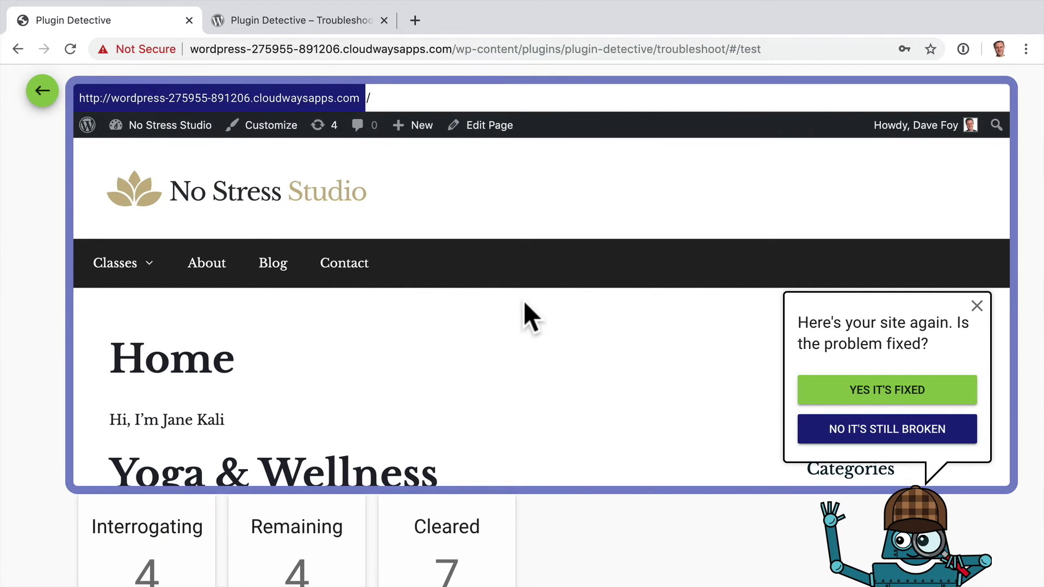
pyautogui.click(890, 392)
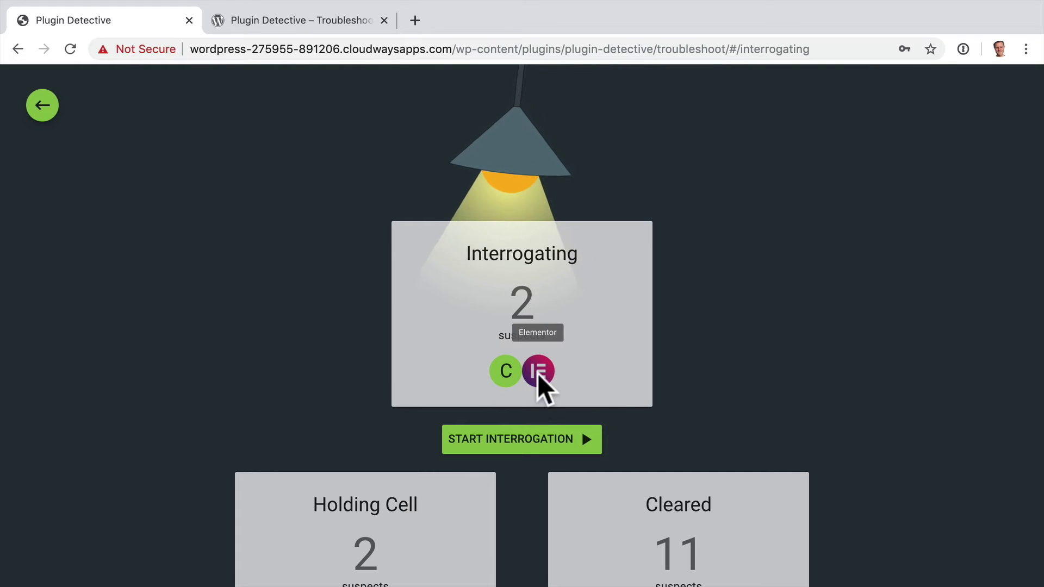
# - Interrogate both pairs of suspects, reporting the site still broken for Elementor's pair and fixed for the other pair
pyautogui.click(517, 446)
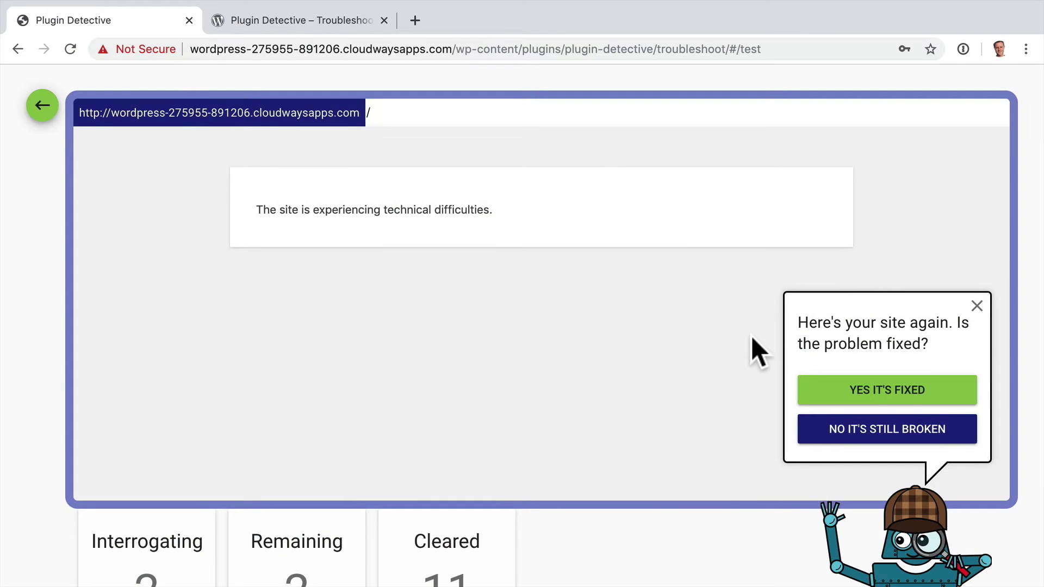
pyautogui.click(840, 427)
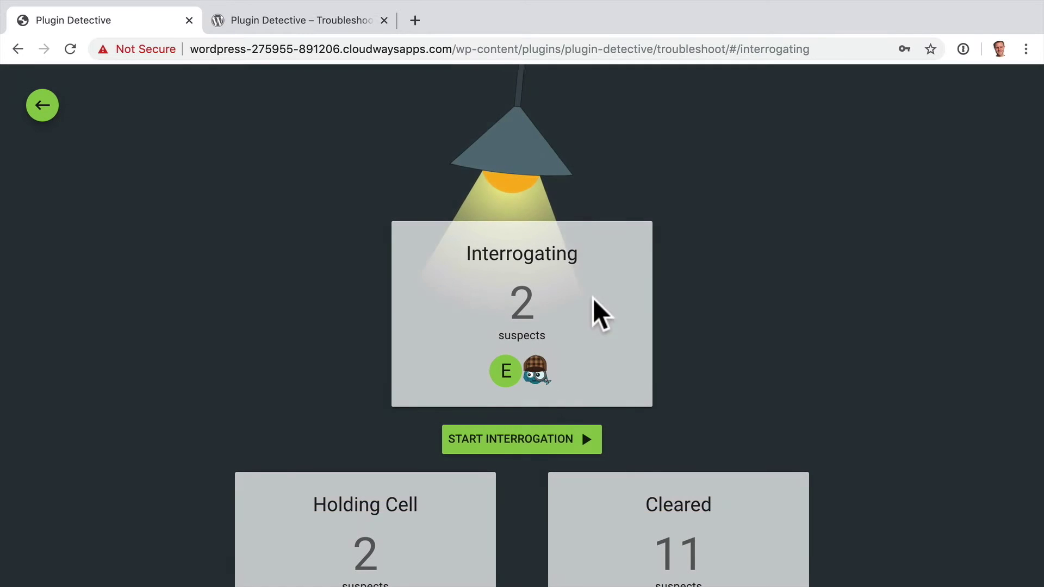
pyautogui.click(523, 435)
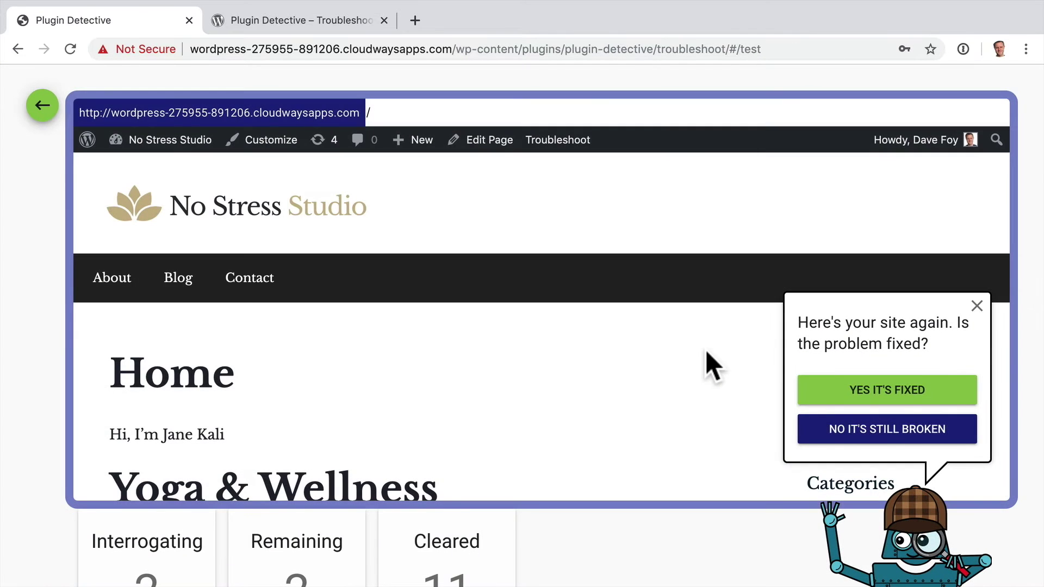
pyautogui.click(901, 387)
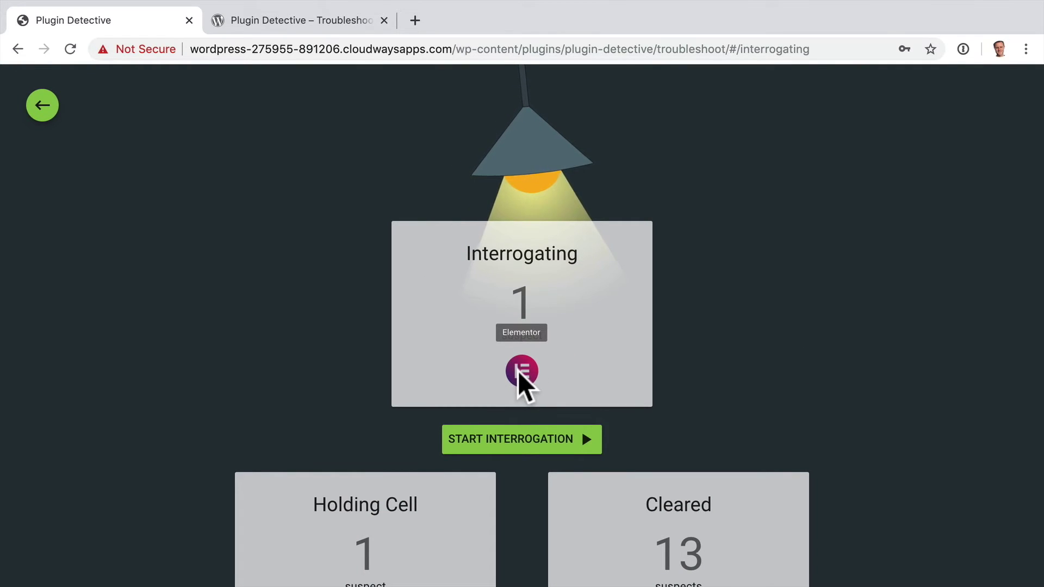
# - Interrogate Elementor alone, report the site still broken, and have Plugin Detective deactivate the culprit
pyautogui.click(508, 445)
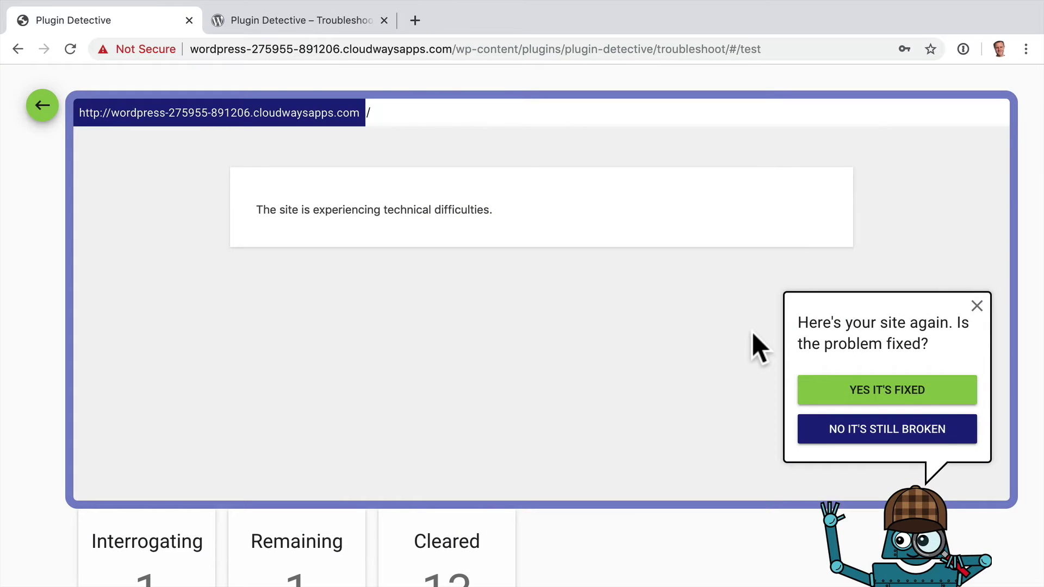
pyautogui.click(851, 430)
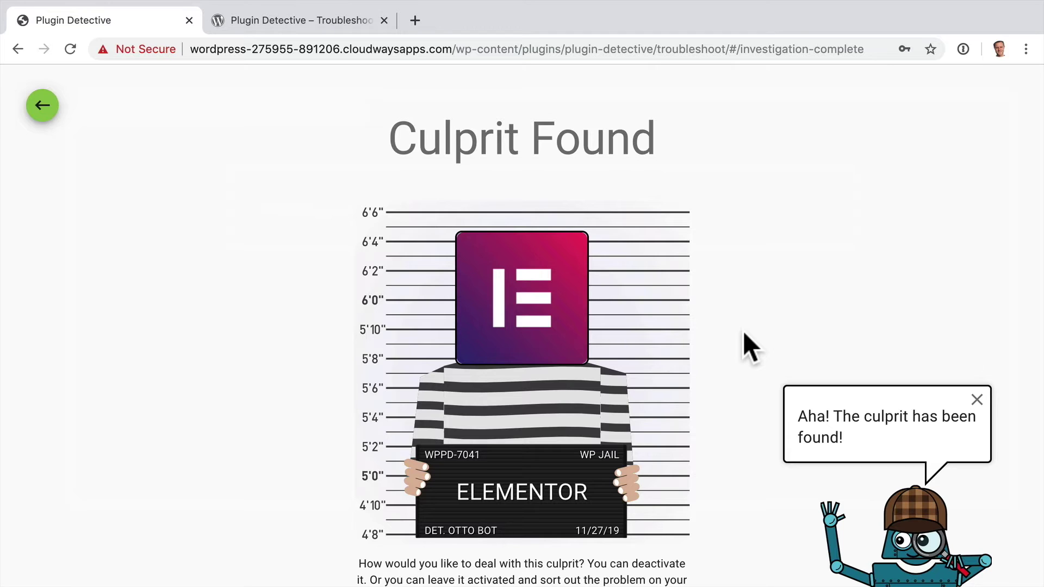
pyautogui.scroll(-1, 743, 330)
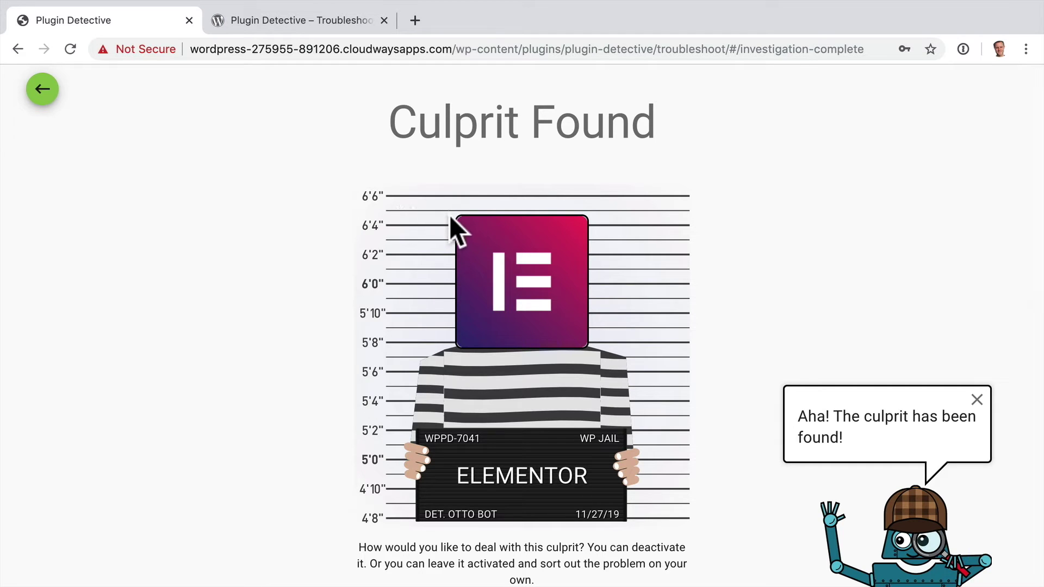
pyautogui.scroll(-3, 669, 315)
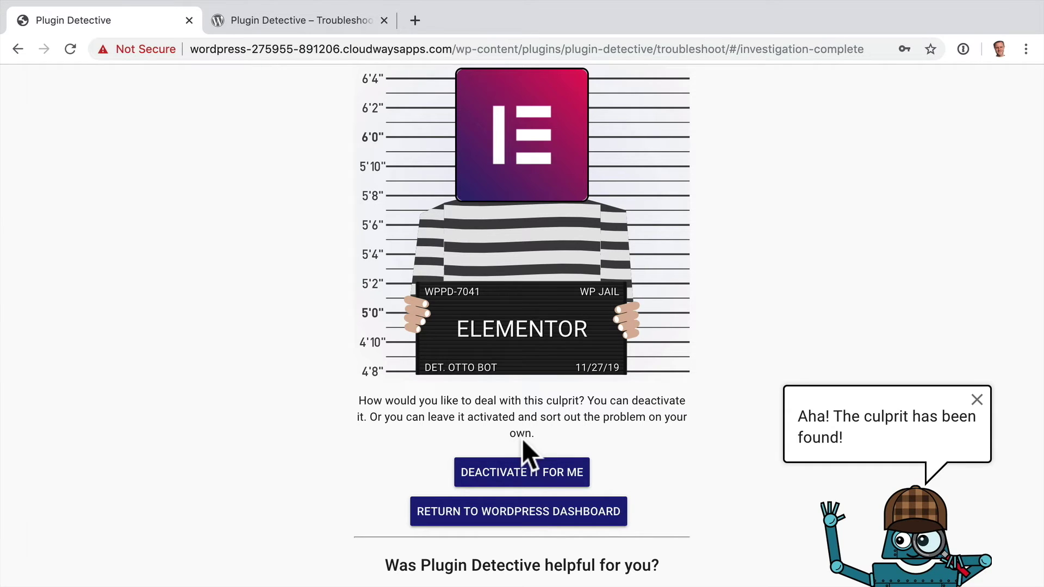
pyautogui.click(514, 470)
# - Return to the WordPress dashboard and reactivate Elementor from the installed plugins
pyautogui.scroll(-3, 515, 471)
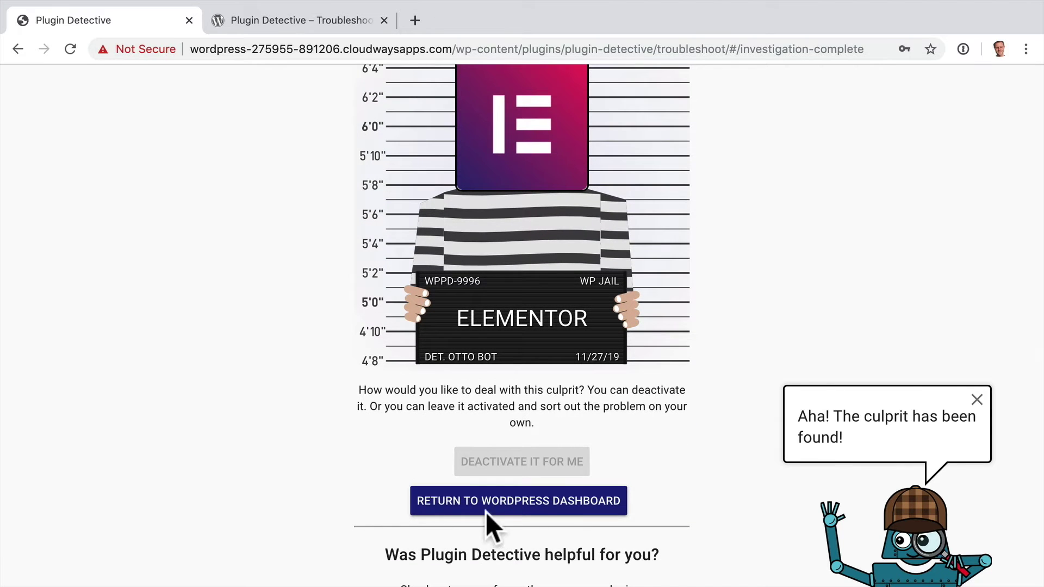
pyautogui.click(536, 506)
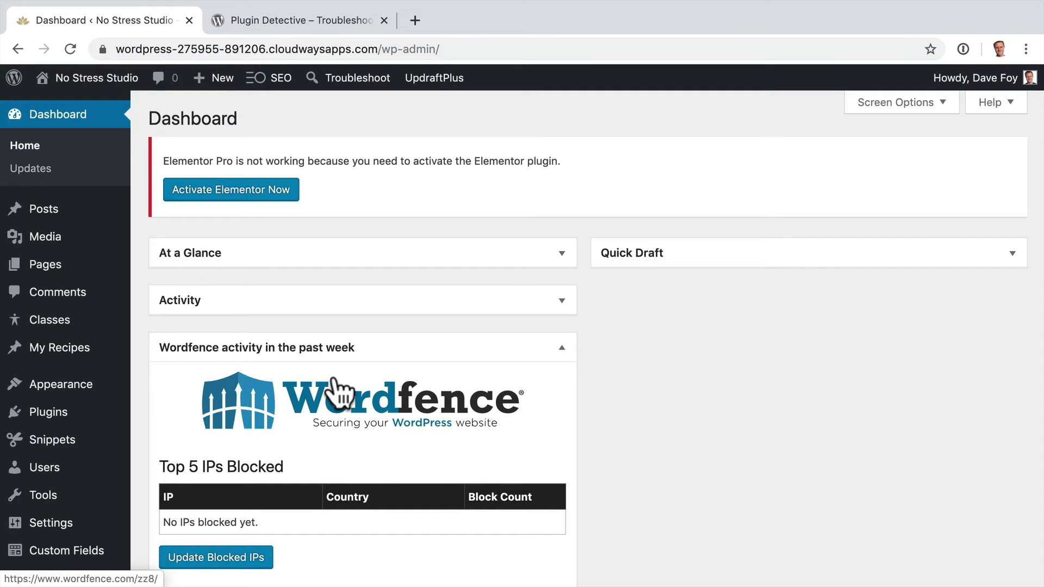
pyautogui.moveTo(65, 427)
pyautogui.click(187, 414)
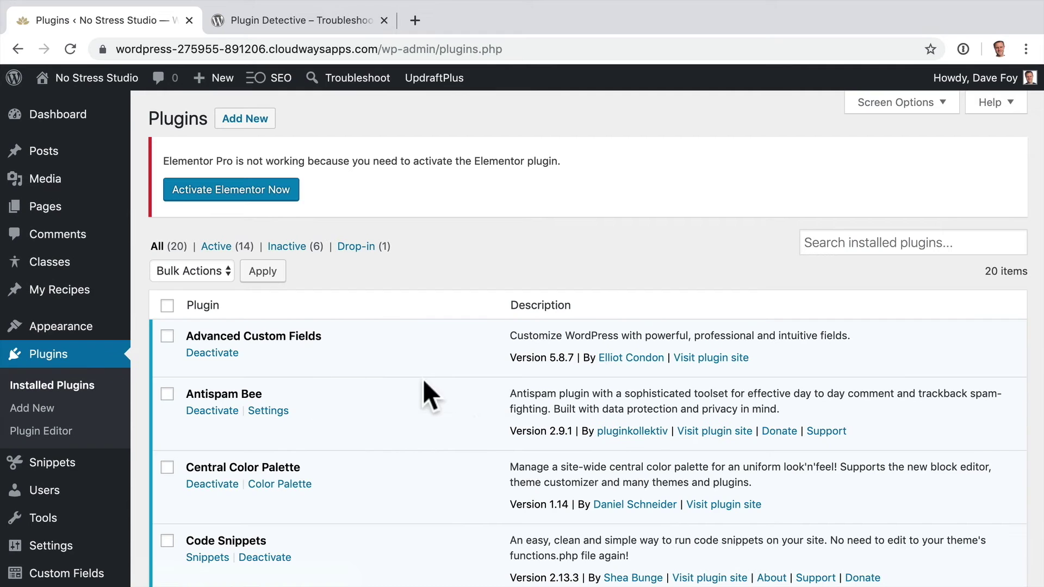
pyautogui.scroll(-6, 476, 417)
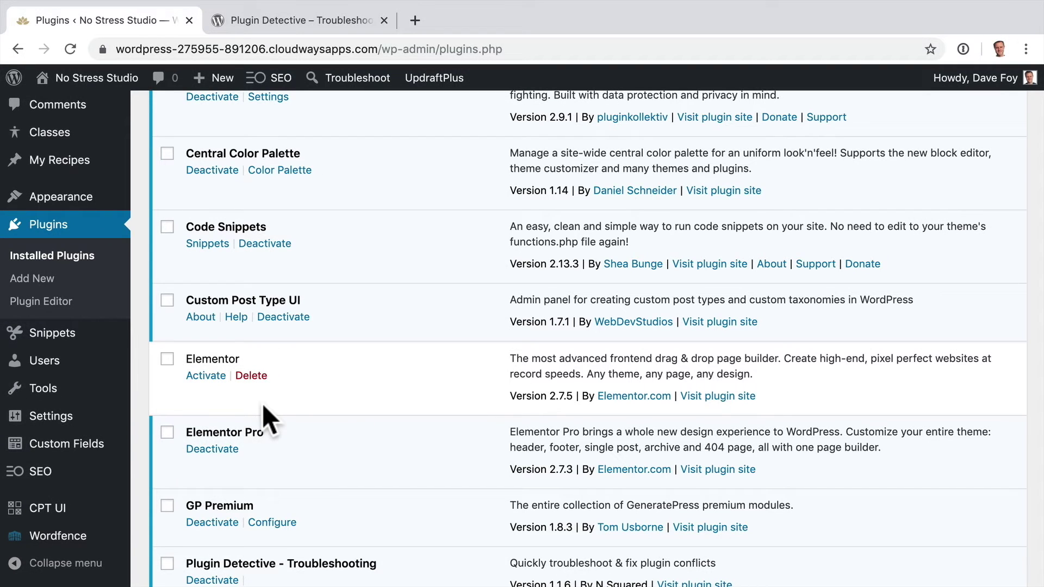
pyautogui.click(203, 376)
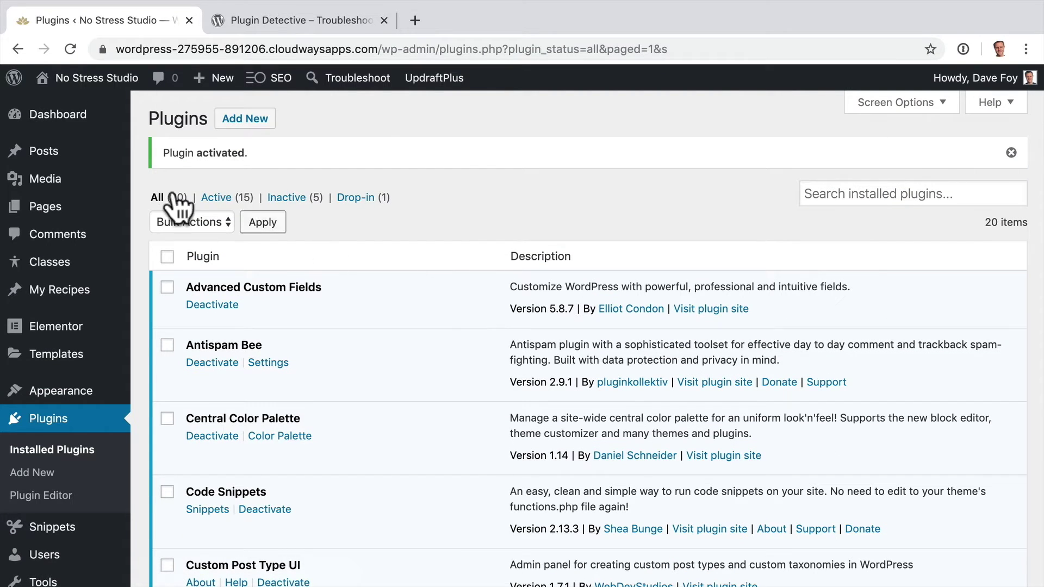
# - View the site's front-end home page and return to the admin dashboard
pyautogui.click(81, 78)
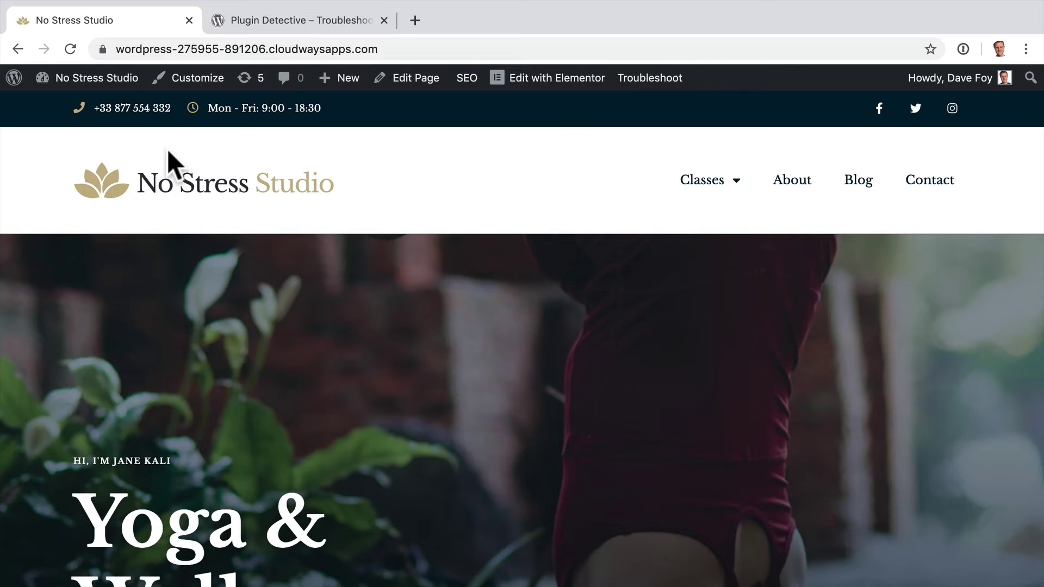
pyautogui.moveTo(85, 78)
pyautogui.click(47, 110)
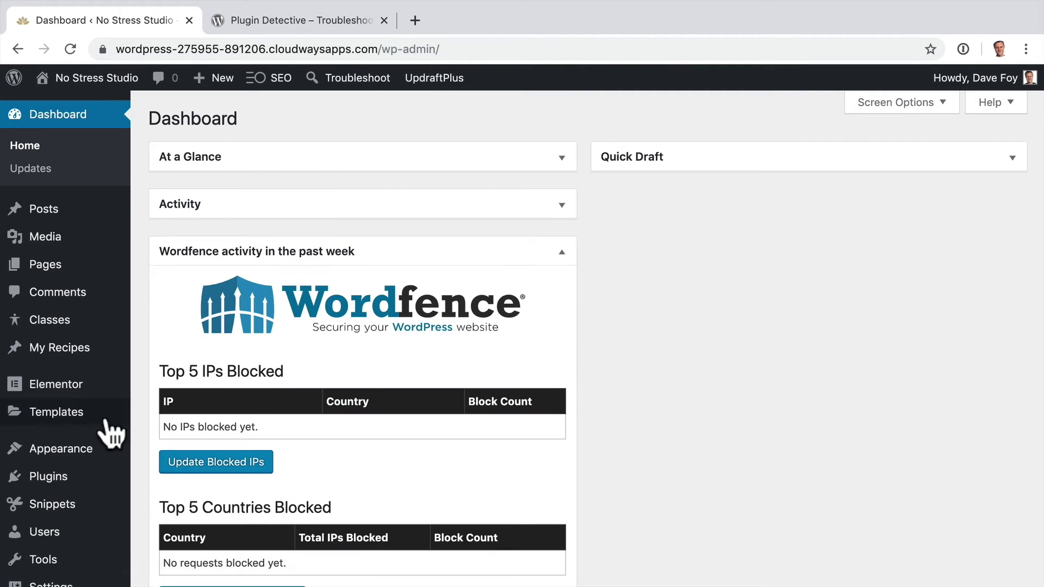
# - Open the installed plugins list and locate Plugin Detective's Troubleshoot Plugin Conflicts link
pyautogui.moveTo(108, 476)
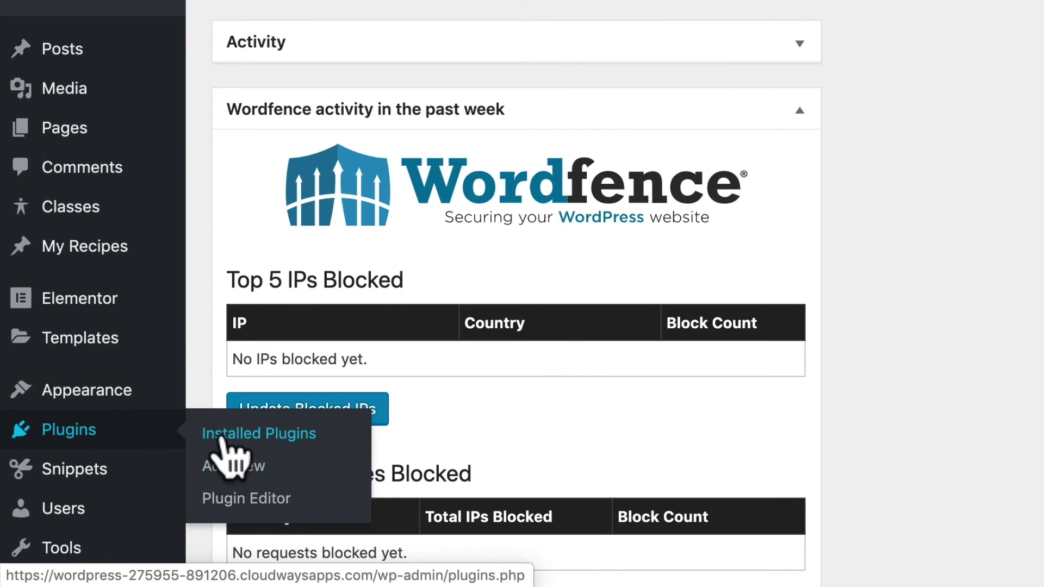
pyautogui.click(223, 435)
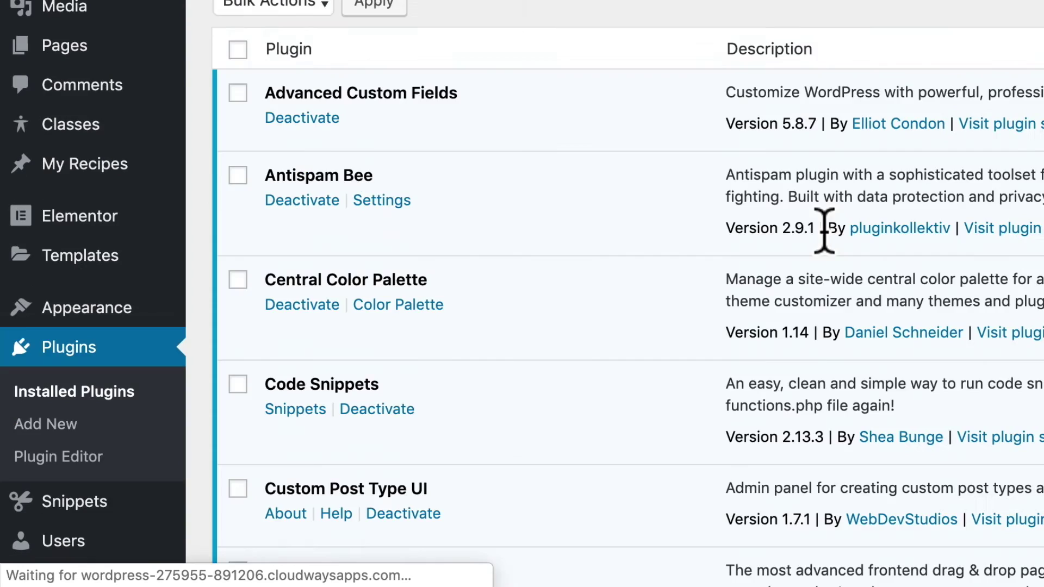
pyautogui.scroll(-10, 828, 227)
pyautogui.scroll(2, 832, 240)
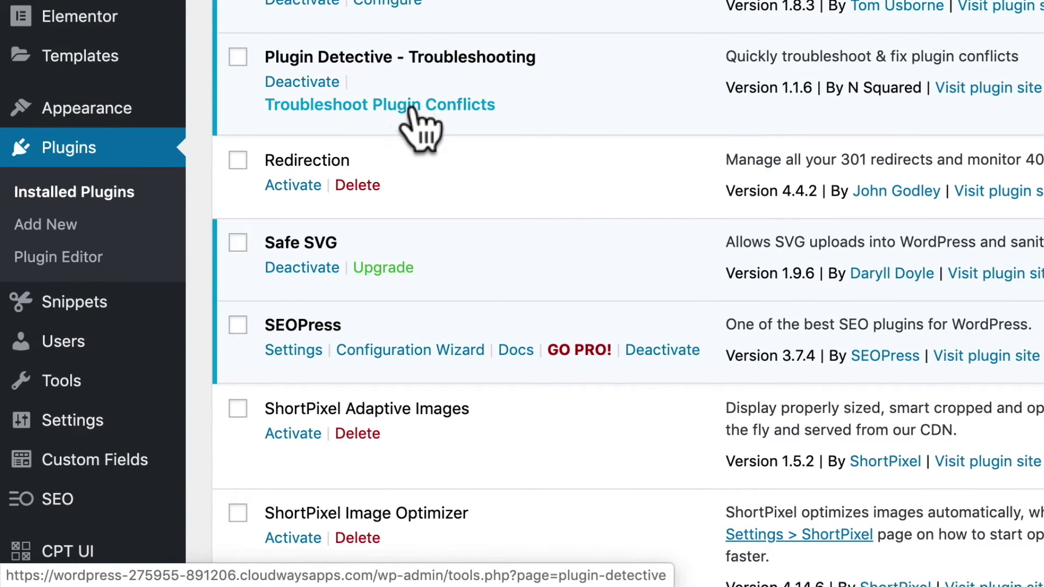
# - Activate the Twenty Nineteen theme on the NSWP demo site in place of GeneratePress
pyautogui.moveTo(64, 397)
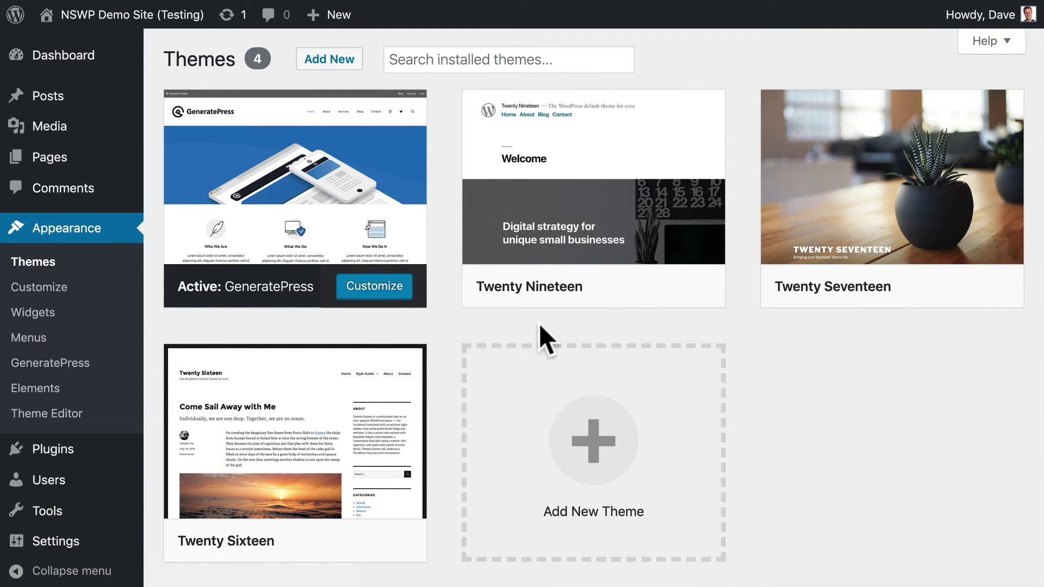
pyautogui.moveTo(543, 305)
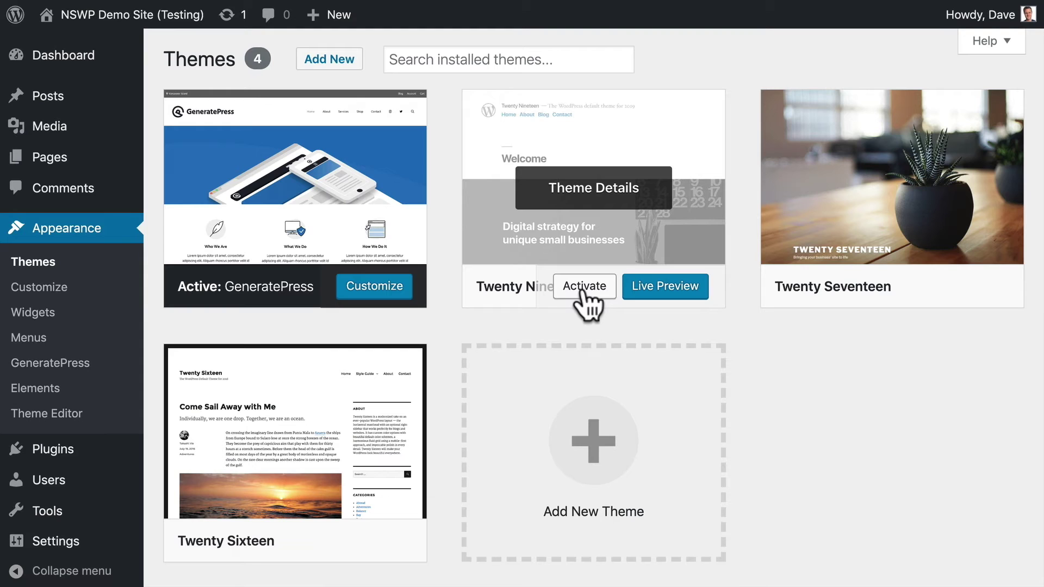
pyautogui.click(583, 290)
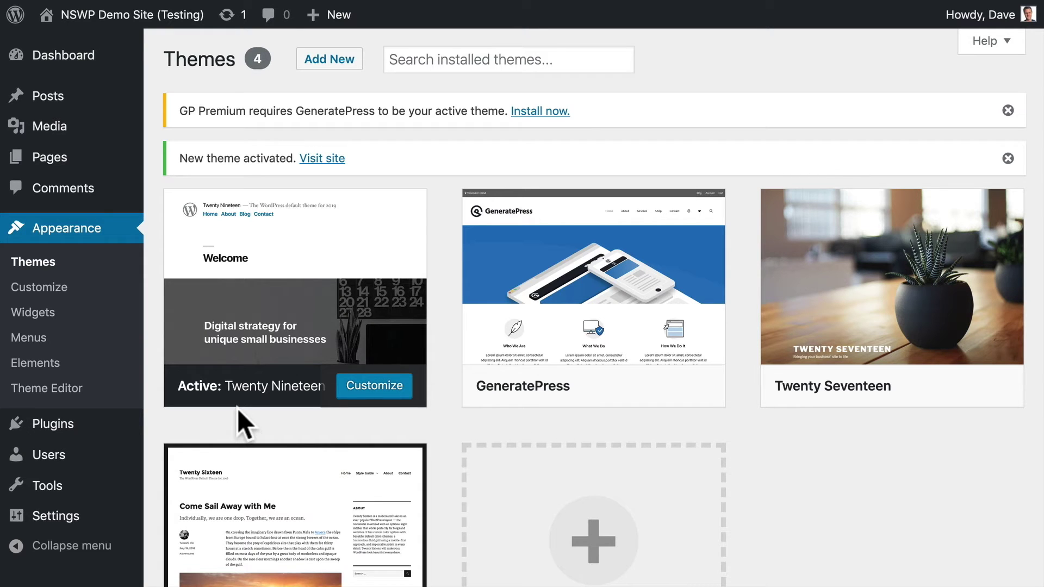
pyautogui.moveTo(566, 407)
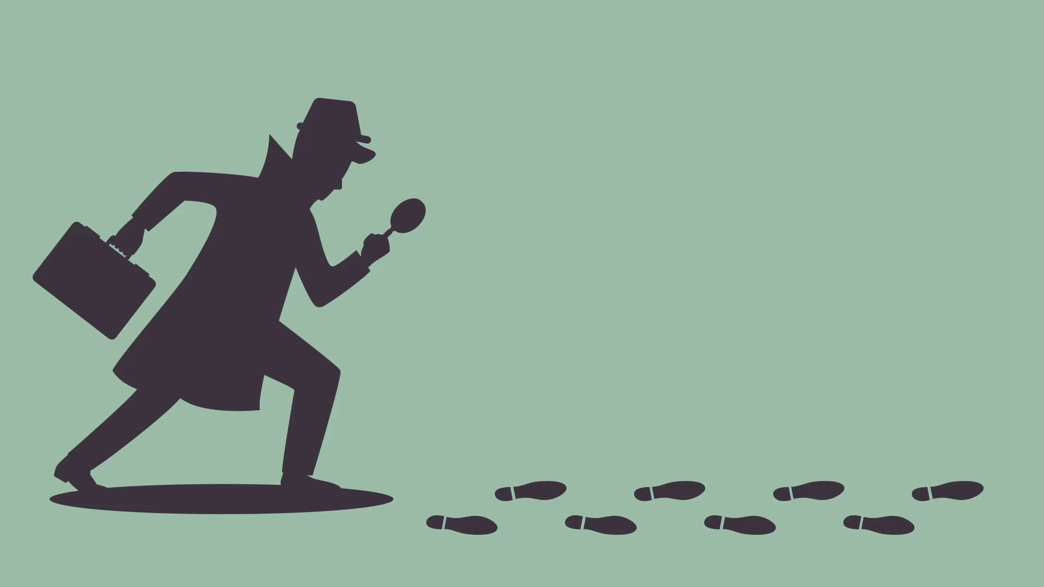